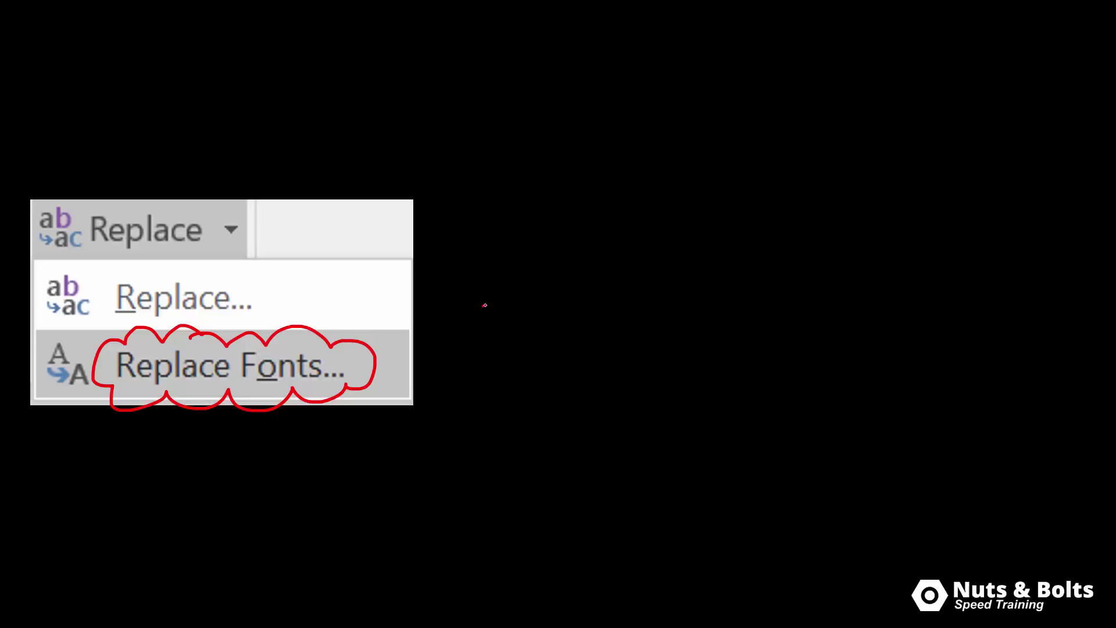
# - Ink a red ≠ sign between the Replace Fonts picture and the claim that bad fonts won't show
pyautogui.moveTo(485, 305); pyautogui.dragTo(586, 297)
pyautogui.moveTo(483, 326); pyautogui.dragTo(595, 316)
pyautogui.moveTo(553, 251); pyautogui.dragTo(509, 367)
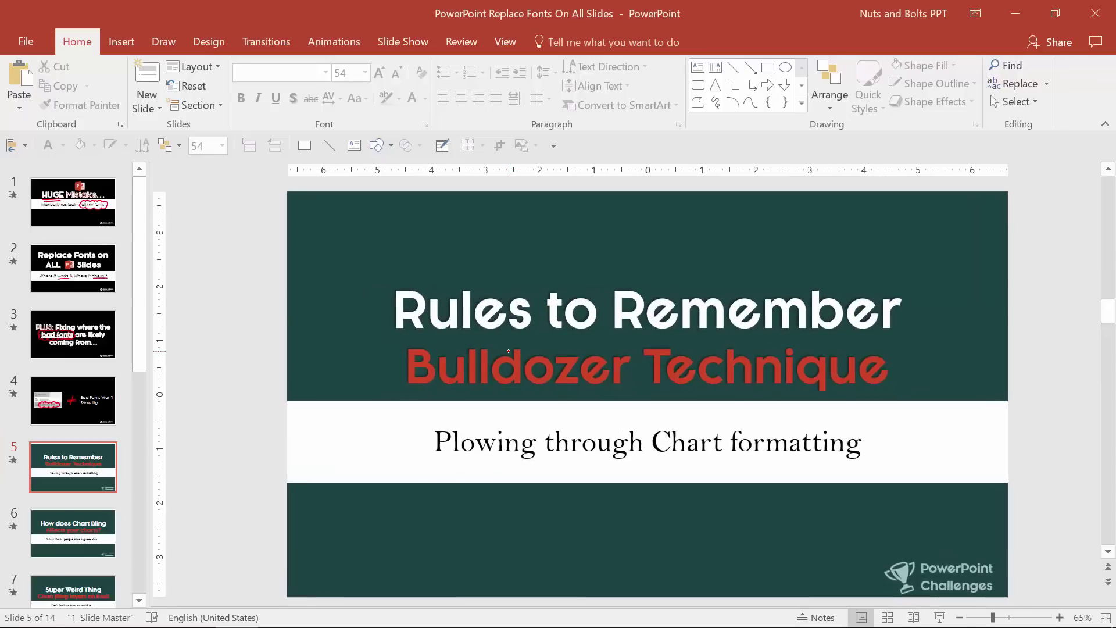
# - Check the fonts of slide 5's title and the subtitles on slides 6 and 7, which use Bell MT
pyautogui.moveTo(421, 305); pyautogui.dragTo(1017, 411)
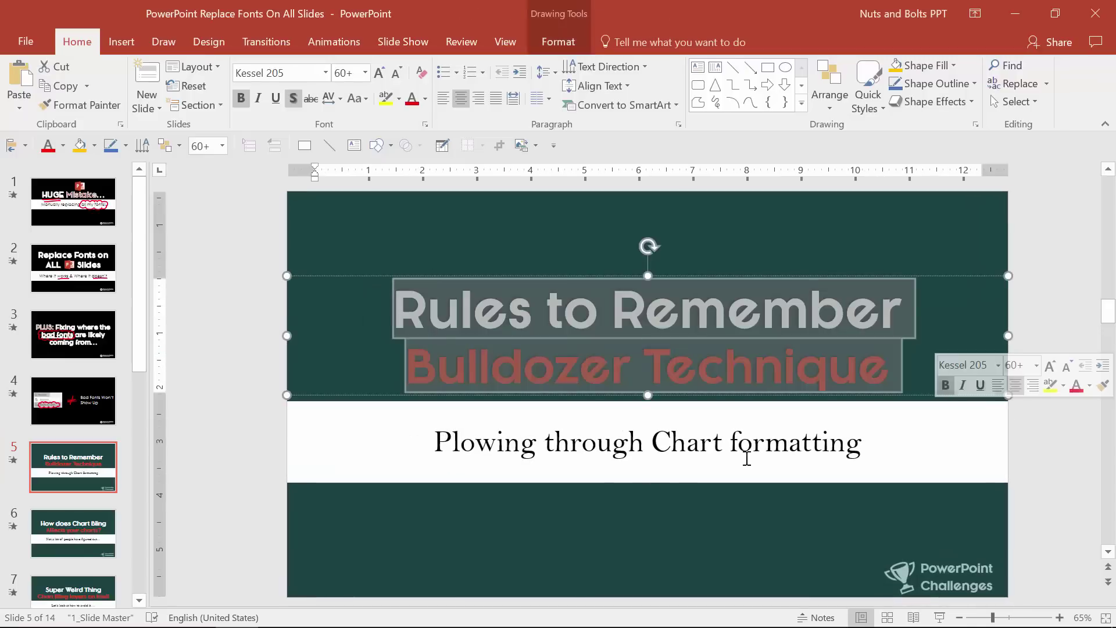
pyautogui.scroll(-1, 484, 472)
pyautogui.click(485, 472)
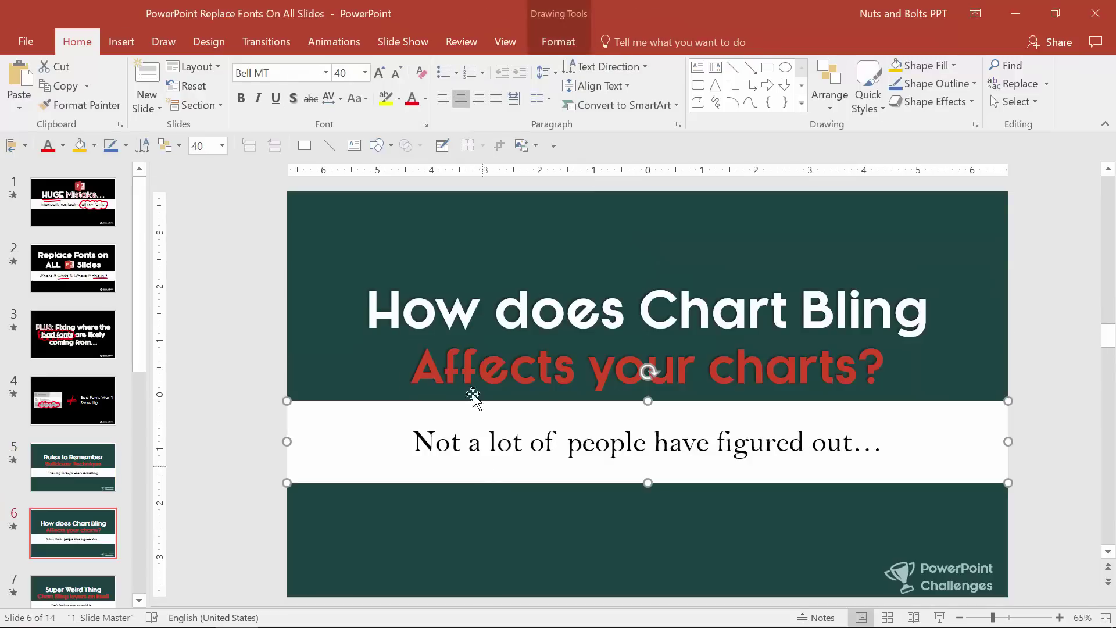
pyautogui.click(116, 590)
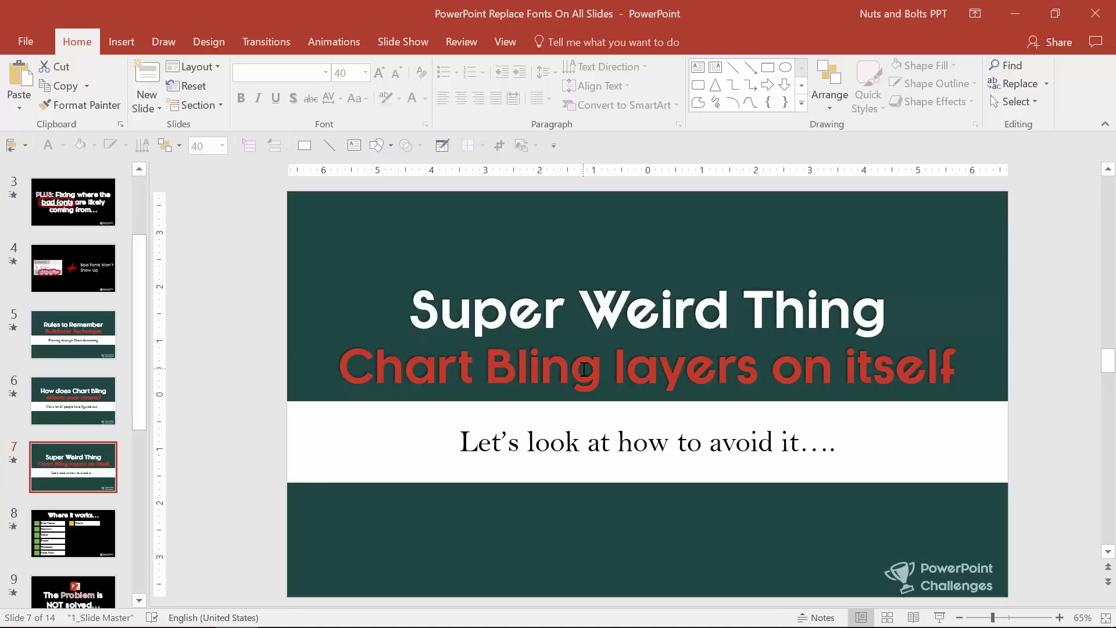
pyautogui.click(412, 418)
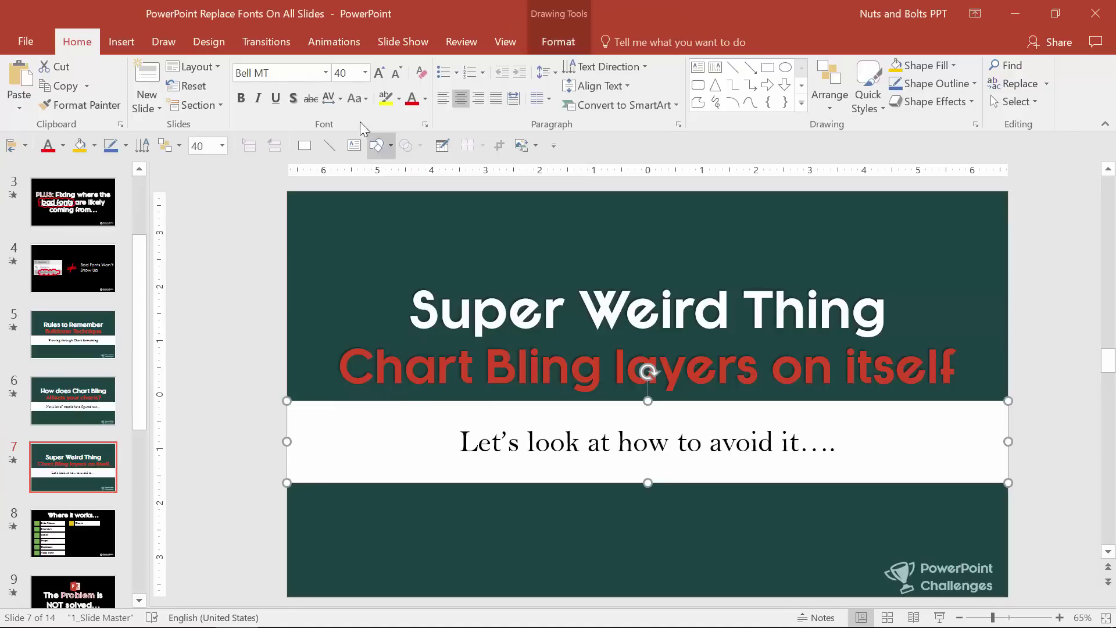
pyautogui.click(280, 72)
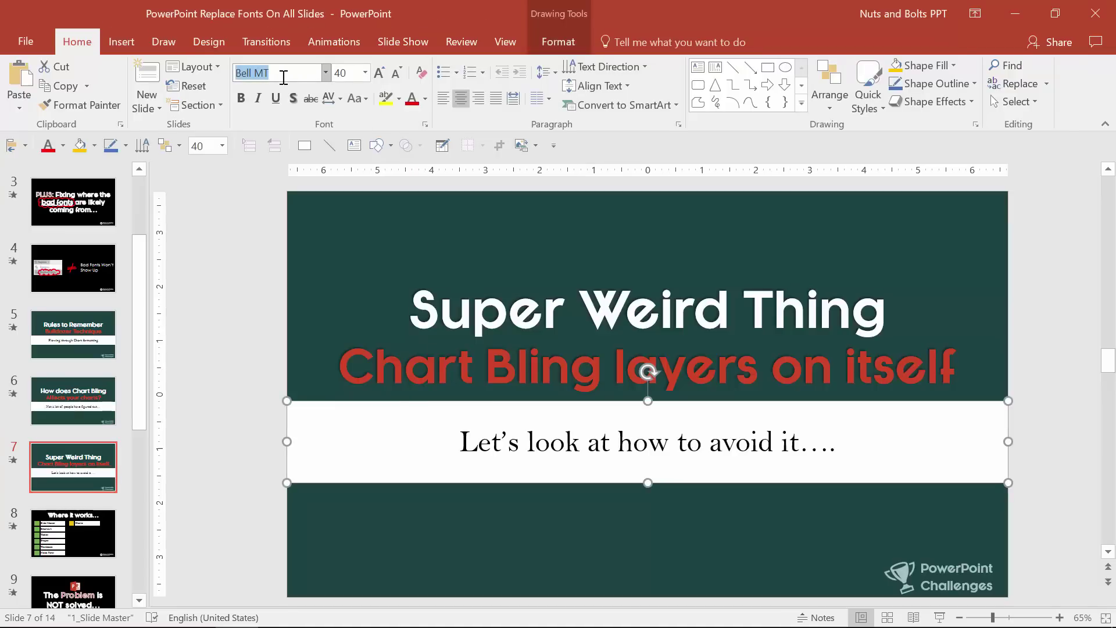
# - Recheck slide 5's title and the 'Plowing through Chart formatting' subtitle font in the font list
pyautogui.click(87, 394)
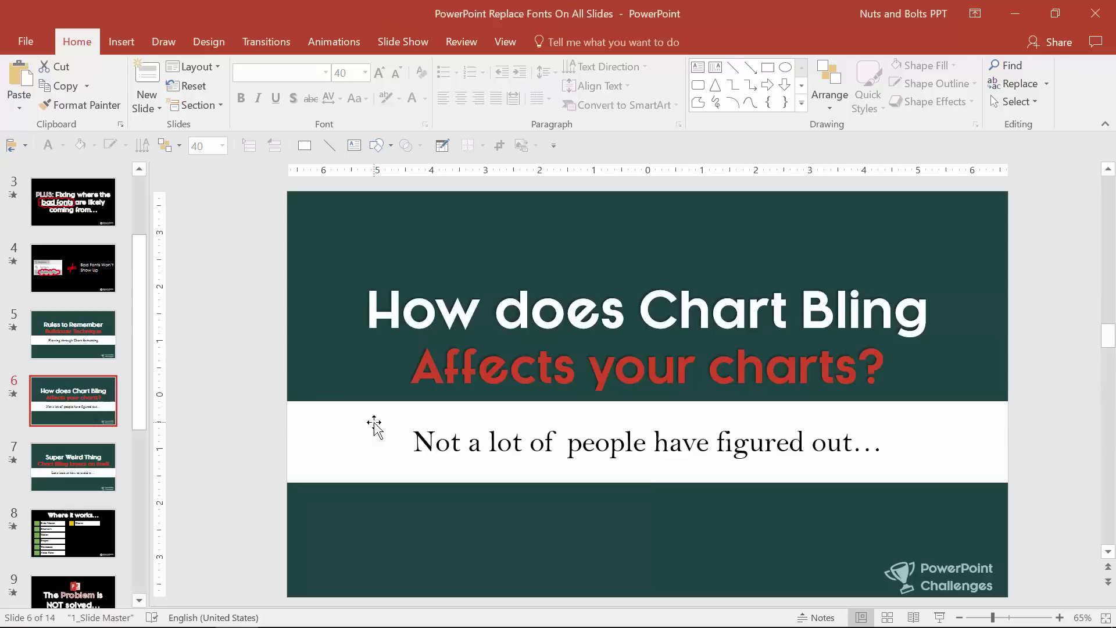
pyautogui.click(86, 336)
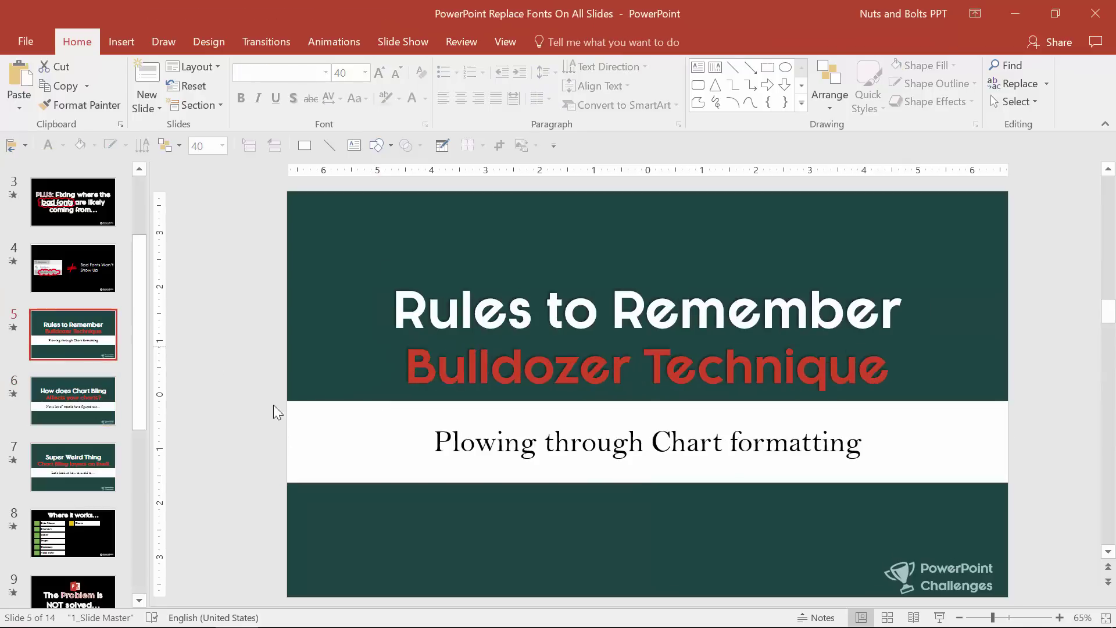
pyautogui.click(307, 73)
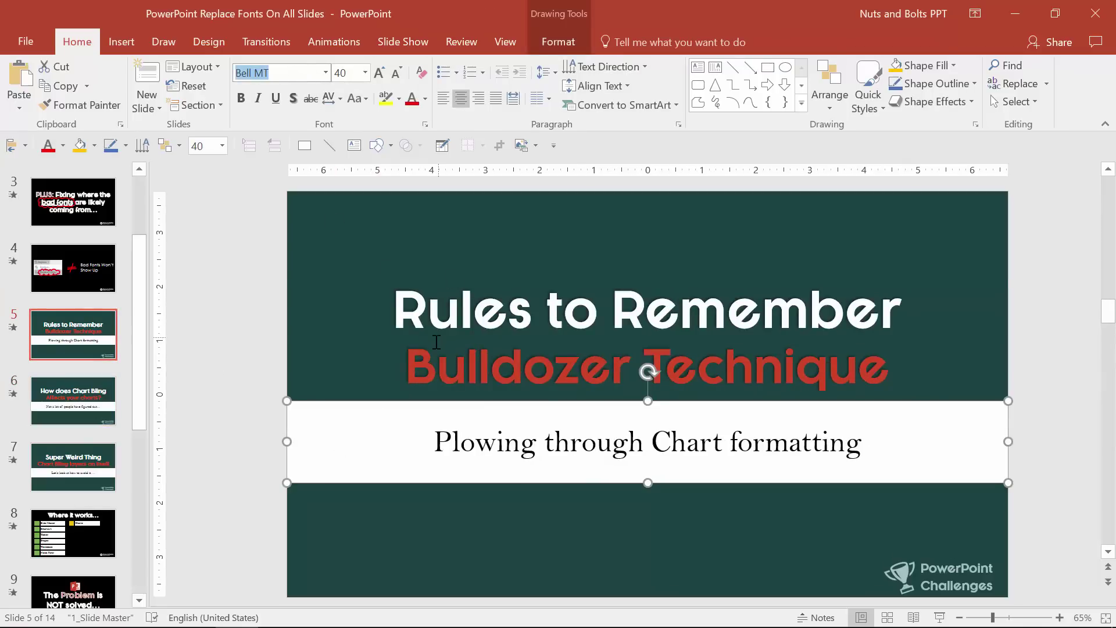
pyautogui.click(429, 316)
pyautogui.moveTo(429, 316); pyautogui.dragTo(901, 380)
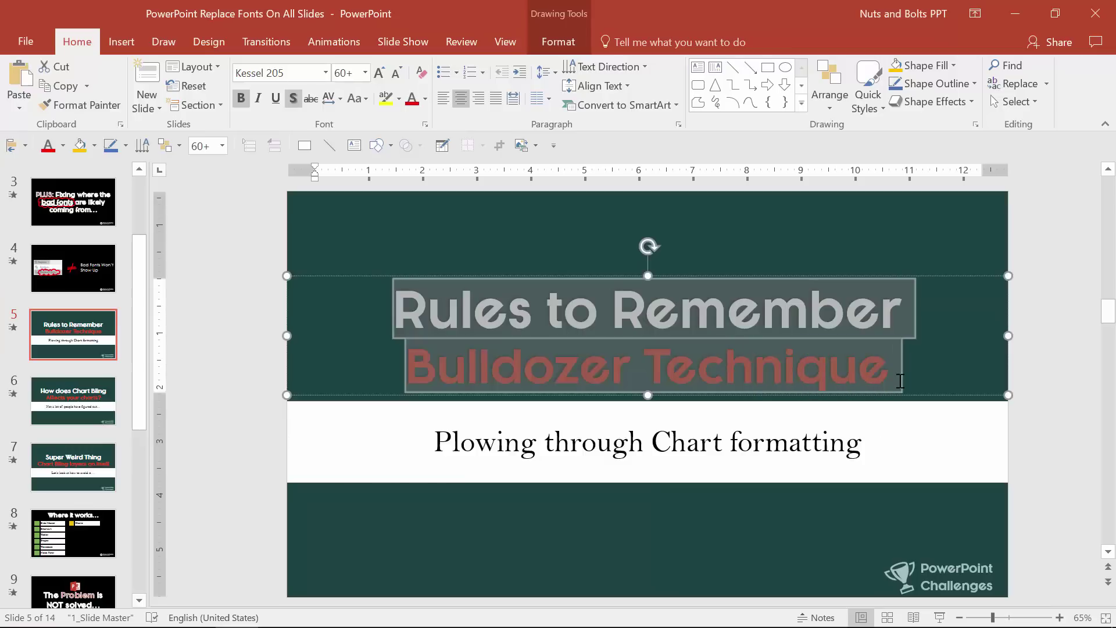
pyautogui.click(415, 456)
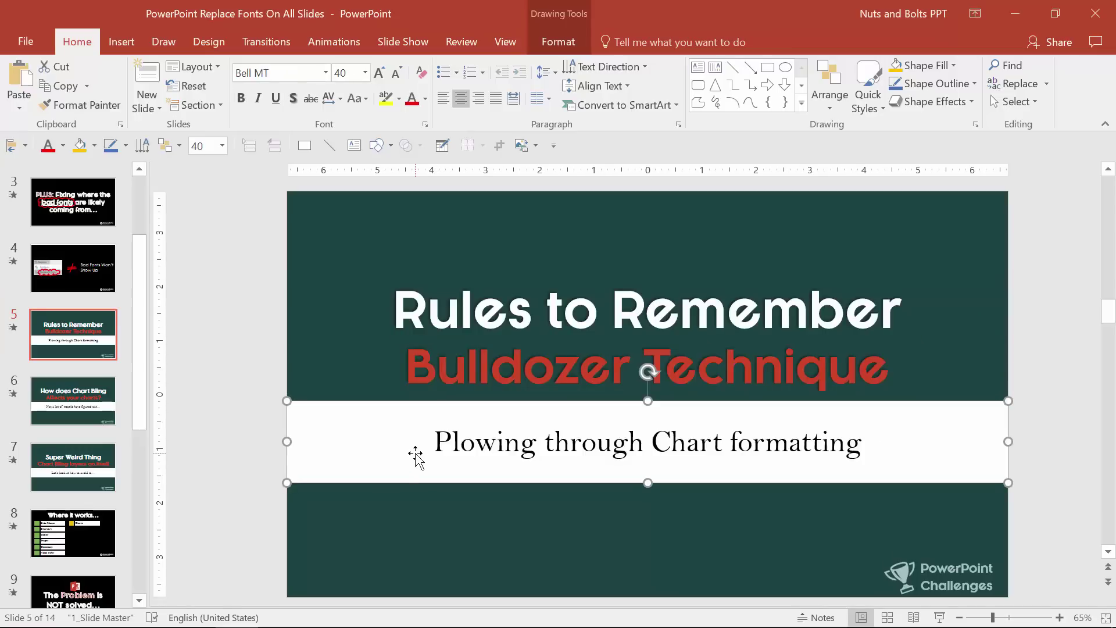
pyautogui.click(325, 73)
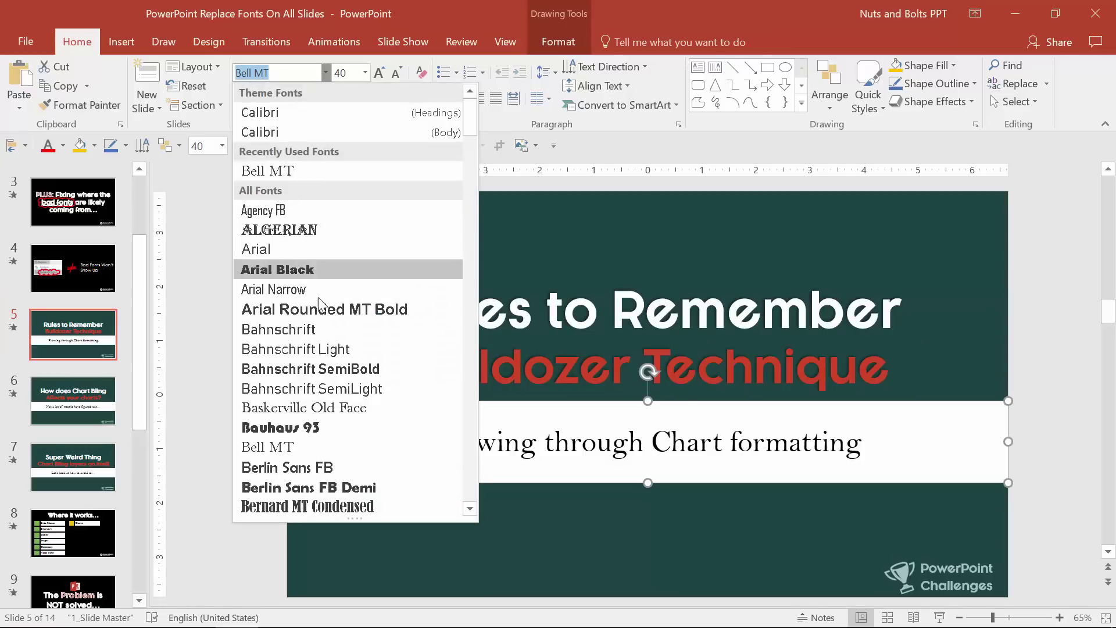
# - Select all of slide 6's subtitle text to confirm its Bell MT font, then go to slide 7
pyautogui.click(70, 400)
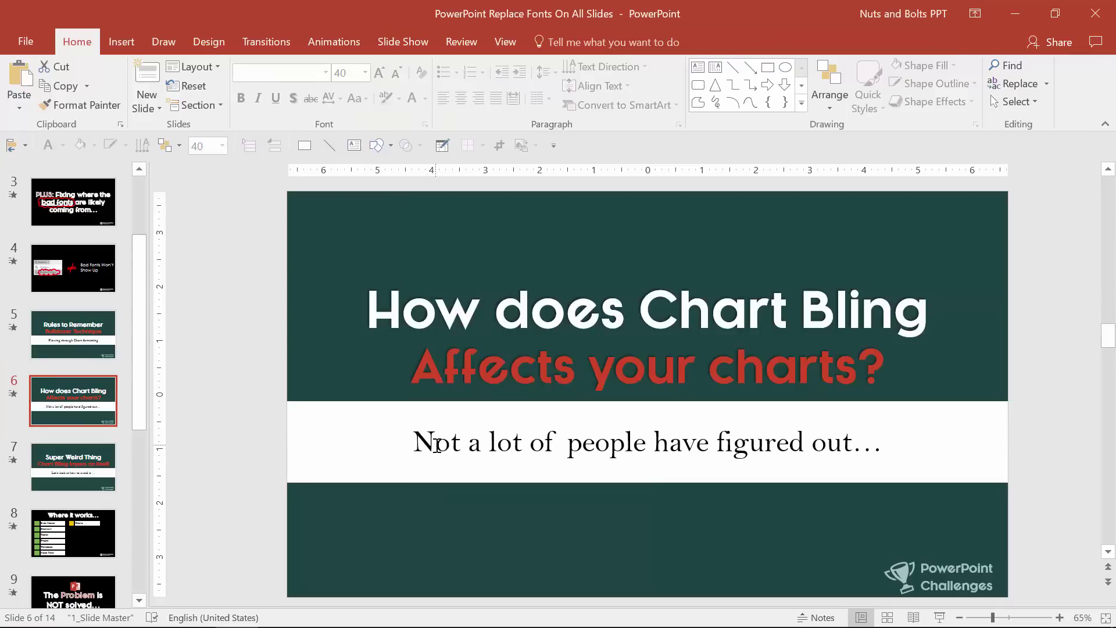
pyautogui.click(437, 446)
pyautogui.hotkey('ctrl', 'a')
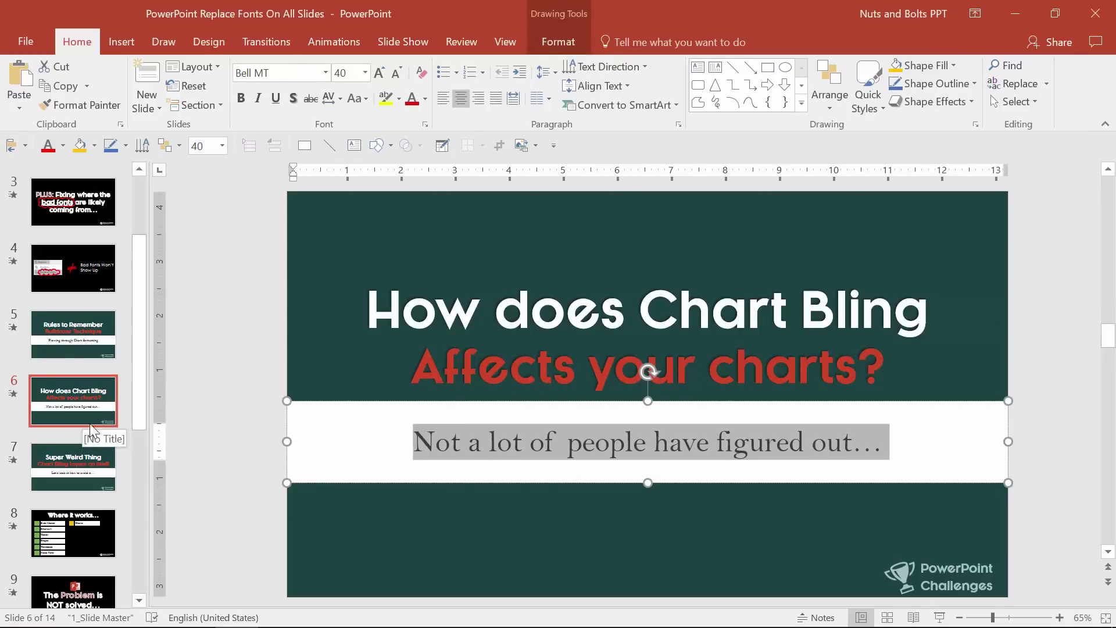
pyautogui.click(100, 461)
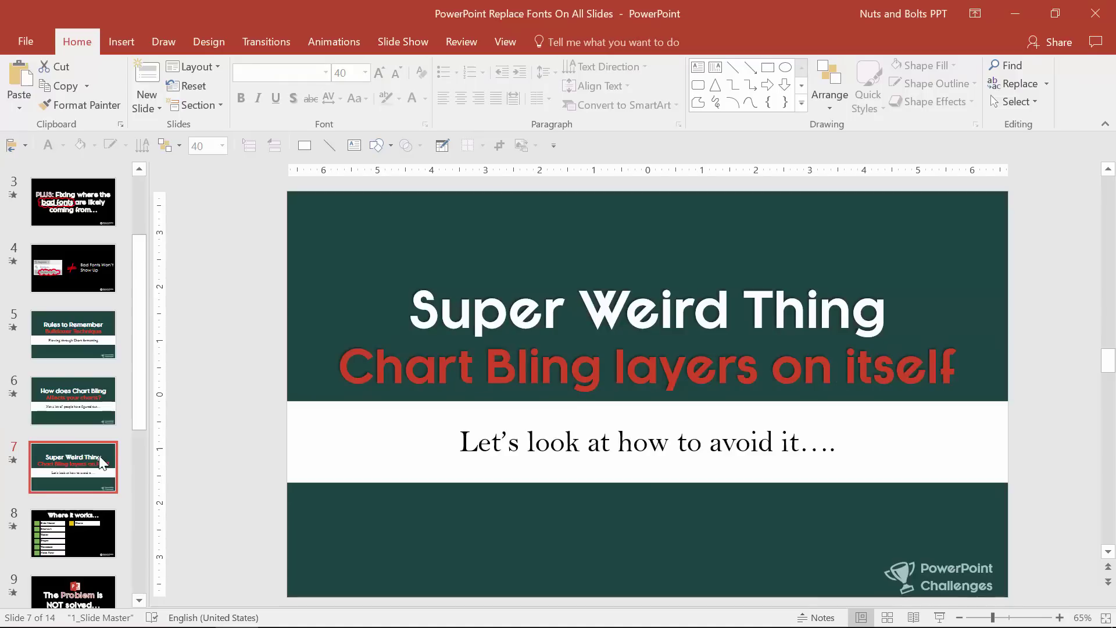
# - Present slide 8 and draw a red X across the yellow Charts box
pyautogui.click(97, 536)
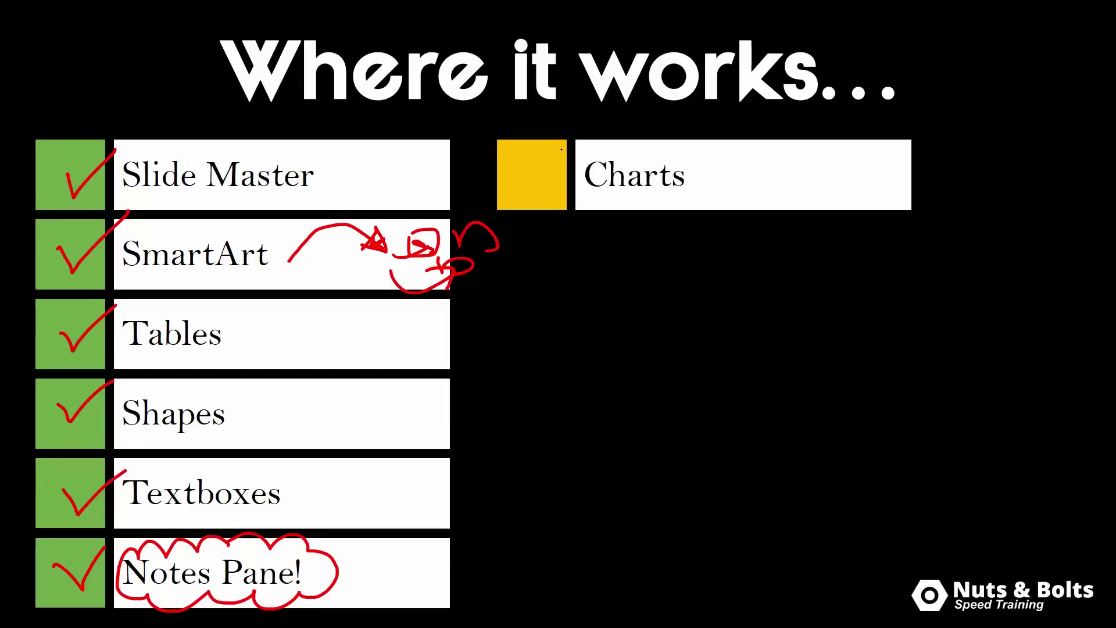
pyautogui.moveTo(567, 128); pyautogui.dragTo(499, 229)
pyautogui.moveTo(489, 139)
pyautogui.mouseDown()
pyautogui.moveTo(564, 226)
pyautogui.moveTo(668, 199)
pyautogui.mouseUp()
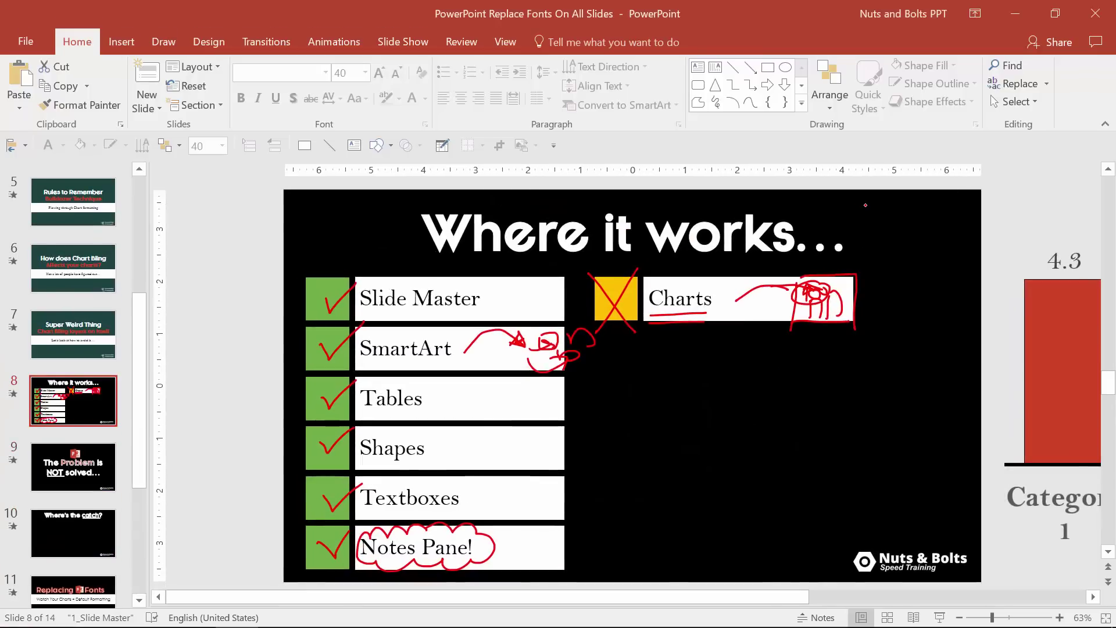
# - Check the fonts of the Tables box and the bar chart's data labels and category axis
pyautogui.click(556, 392)
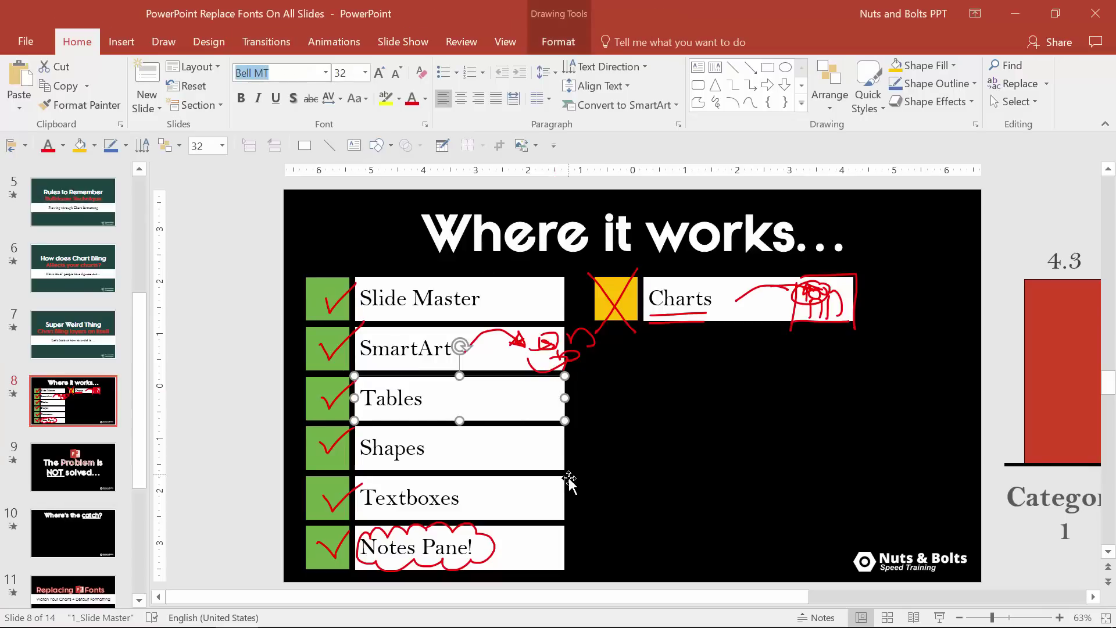
pyautogui.click(1055, 385)
pyautogui.keyDown('ctrl'); pyautogui.scroll(-1, 1052, 378); pyautogui.keyUp('ctrl')
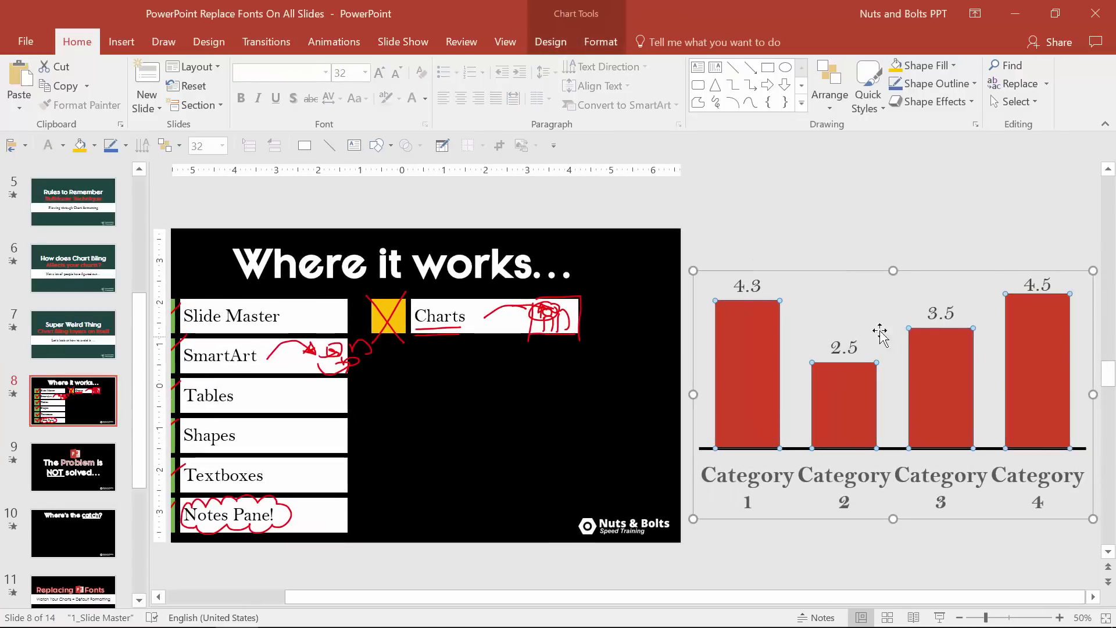
pyautogui.click(741, 287)
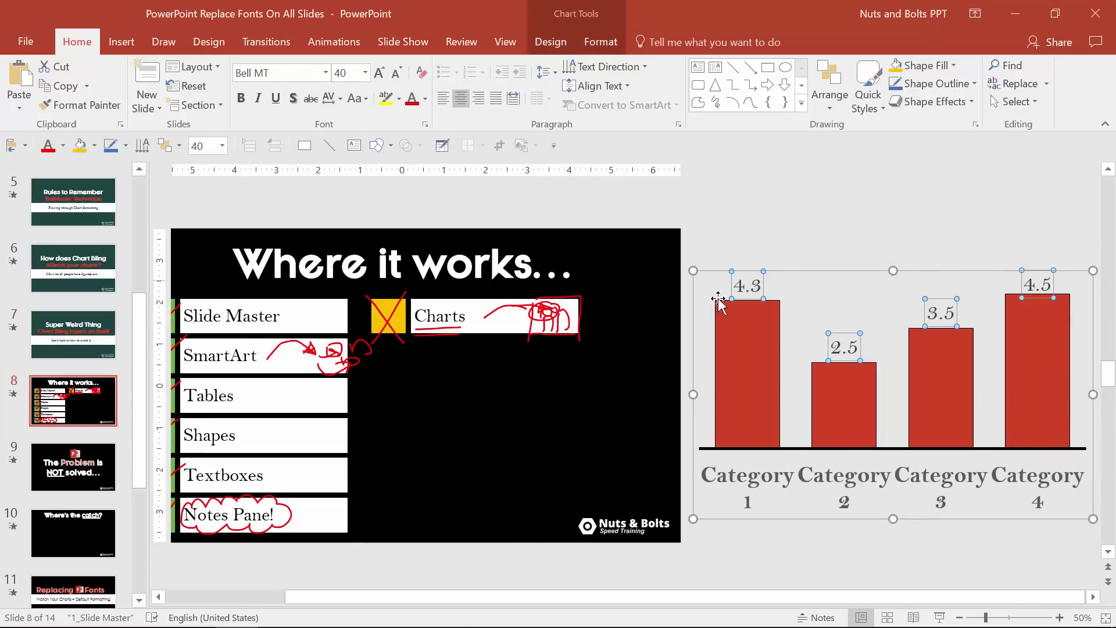
pyautogui.click(750, 482)
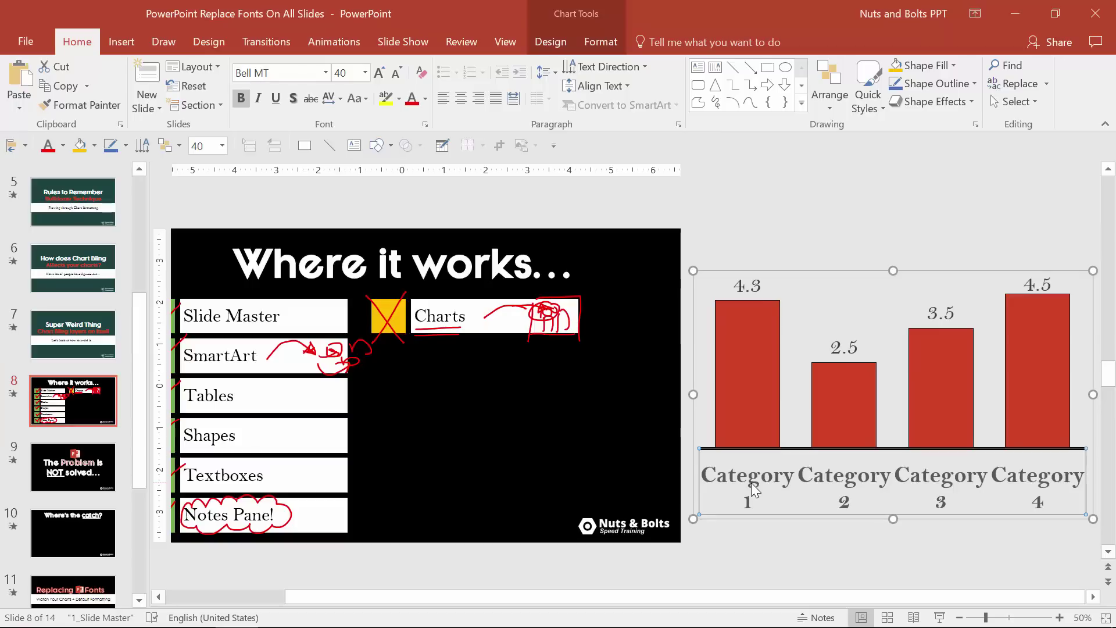
# - Enlarge the Notes pane to reveal slide 8's speaker notes and select their text
pyautogui.moveTo(412, 608); pyautogui.dragTo(410, 458)
pyautogui.click(455, 510)
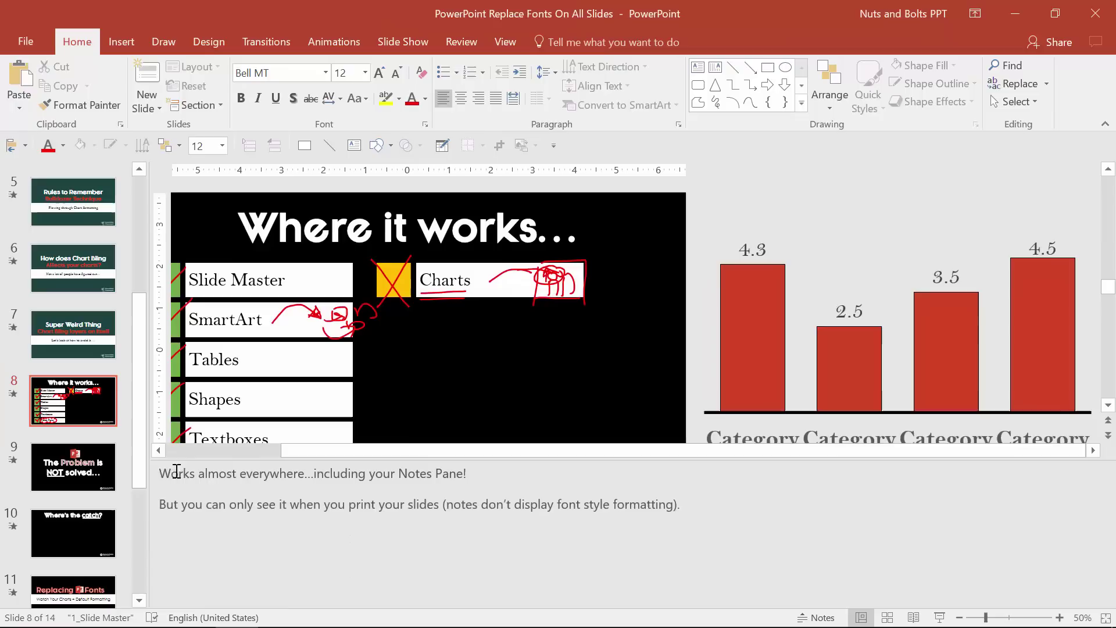
pyautogui.moveTo(163, 470); pyautogui.dragTo(685, 505)
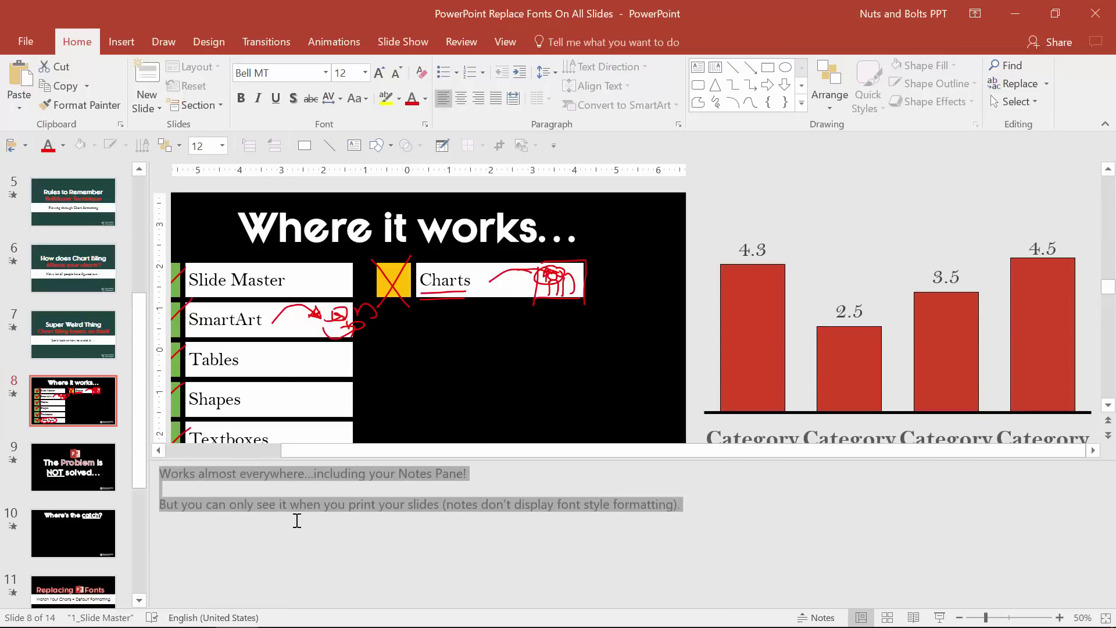
pyautogui.click(734, 275)
pyautogui.scroll(-2, 719, 235)
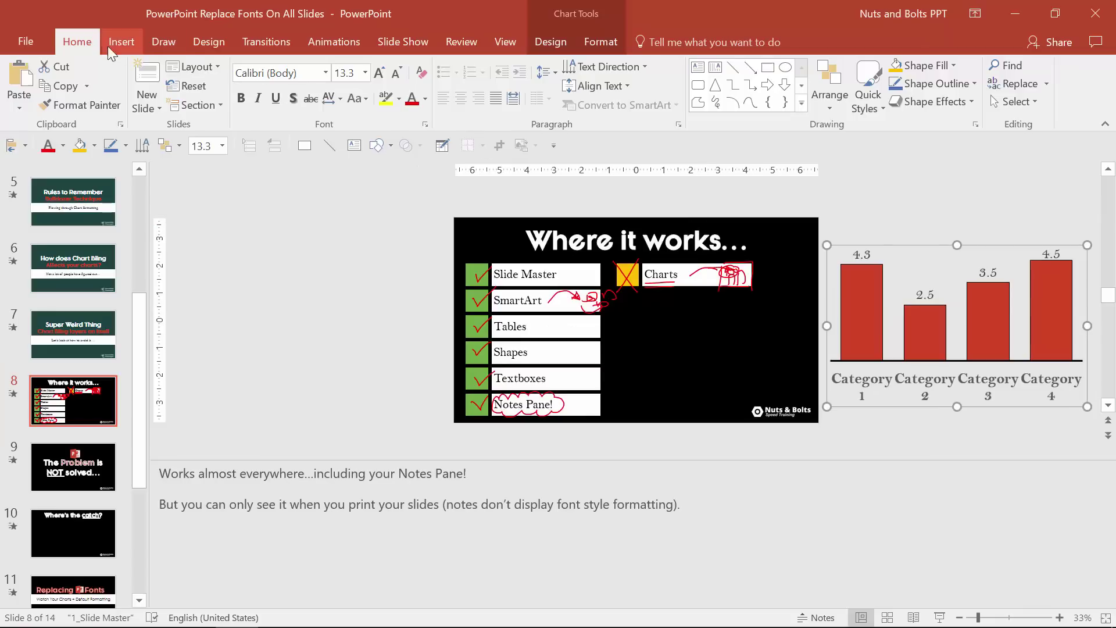
pyautogui.click(1048, 86)
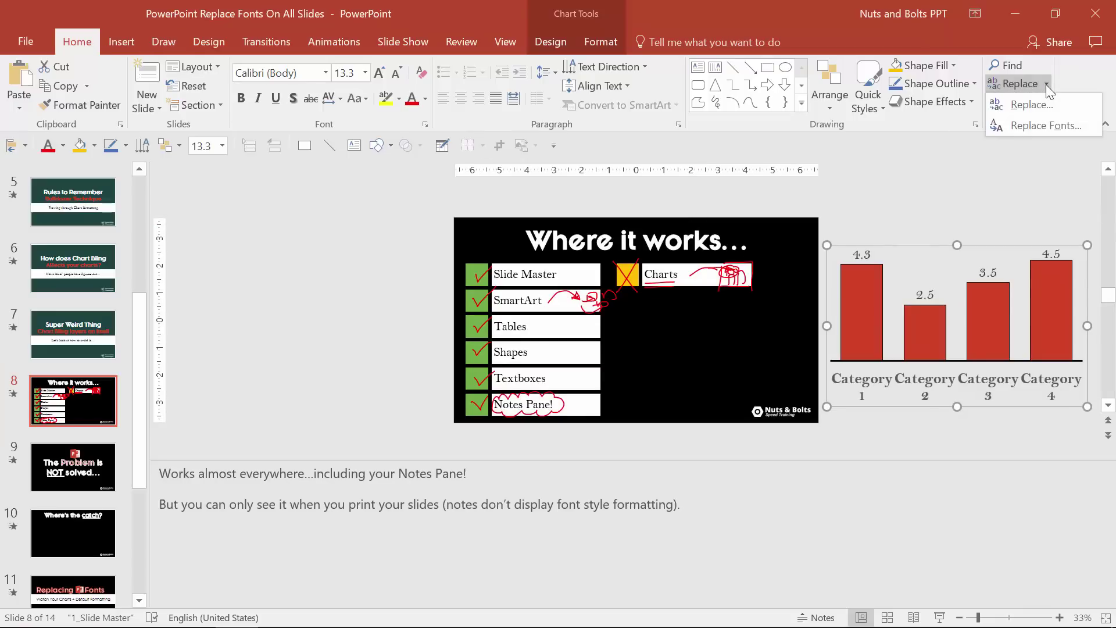
pyautogui.click(1053, 127)
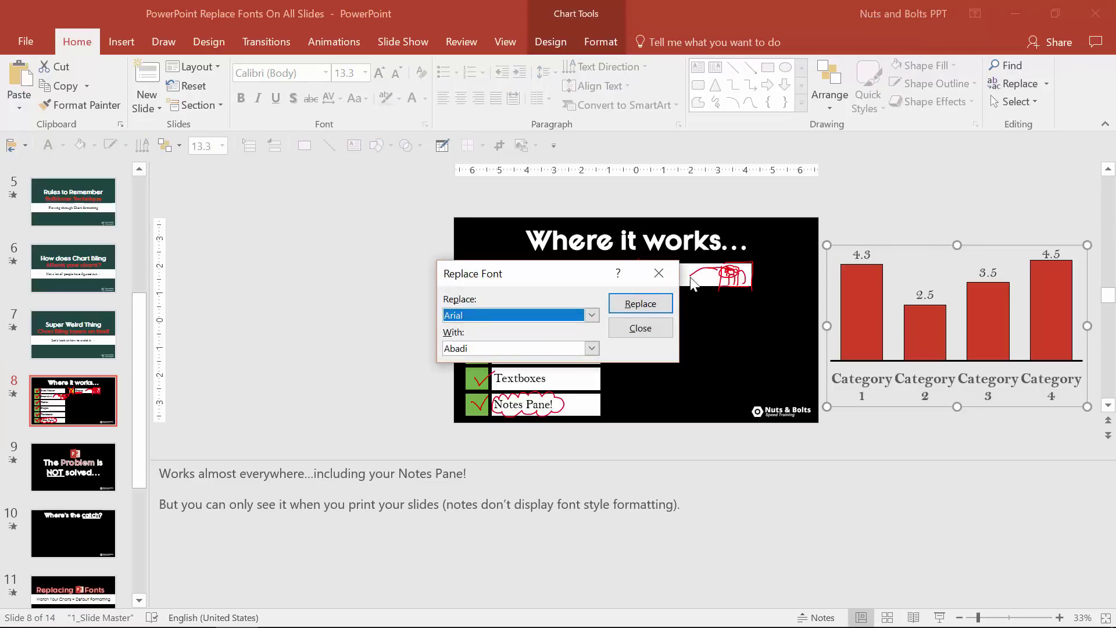
pyautogui.click(592, 315)
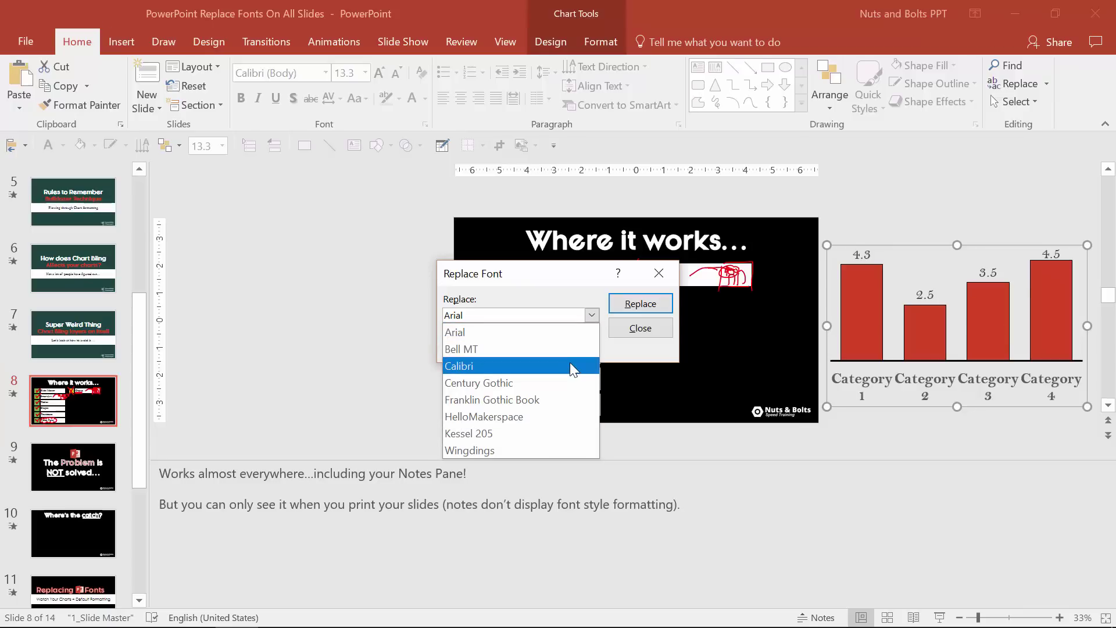
pyautogui.click(616, 353)
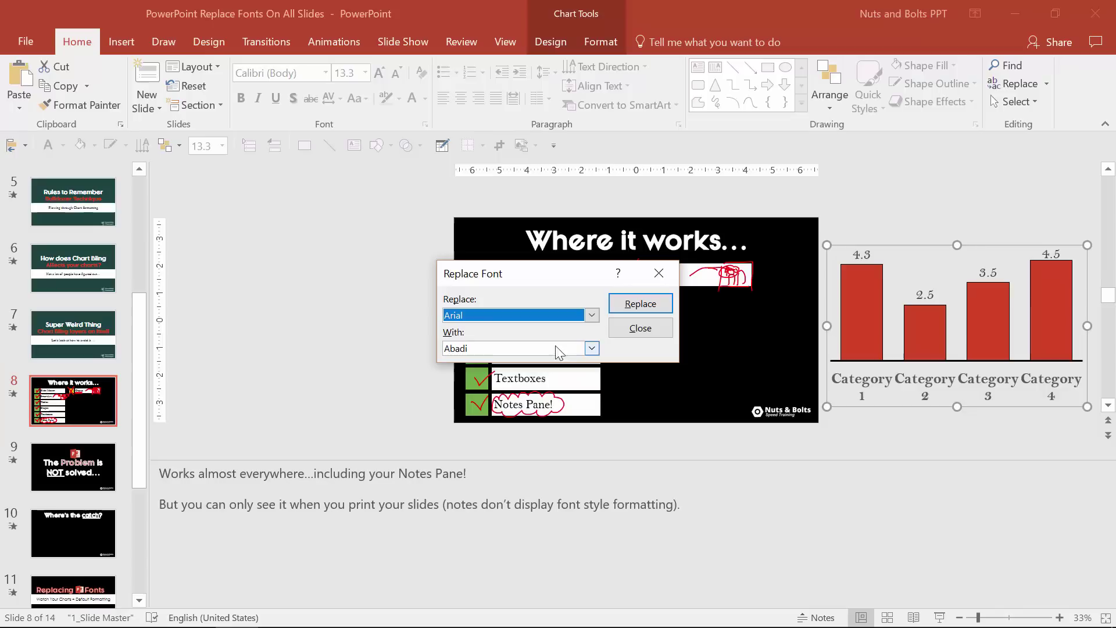
pyautogui.click(591, 348)
pyautogui.moveTo(613, 378); pyautogui.dragTo(624, 355)
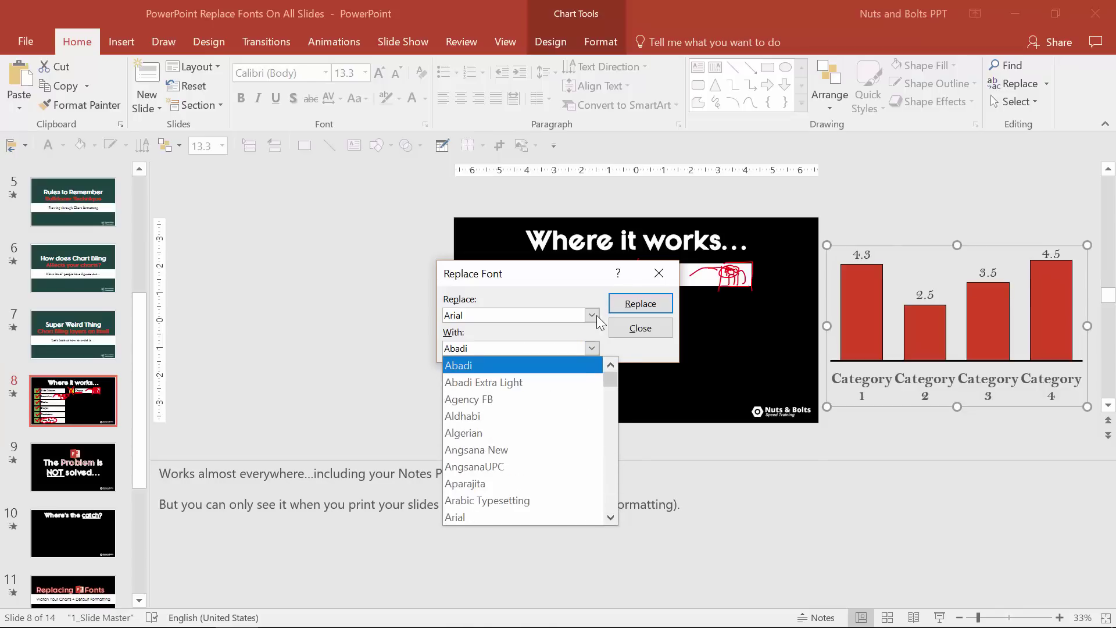
pyautogui.click(592, 315)
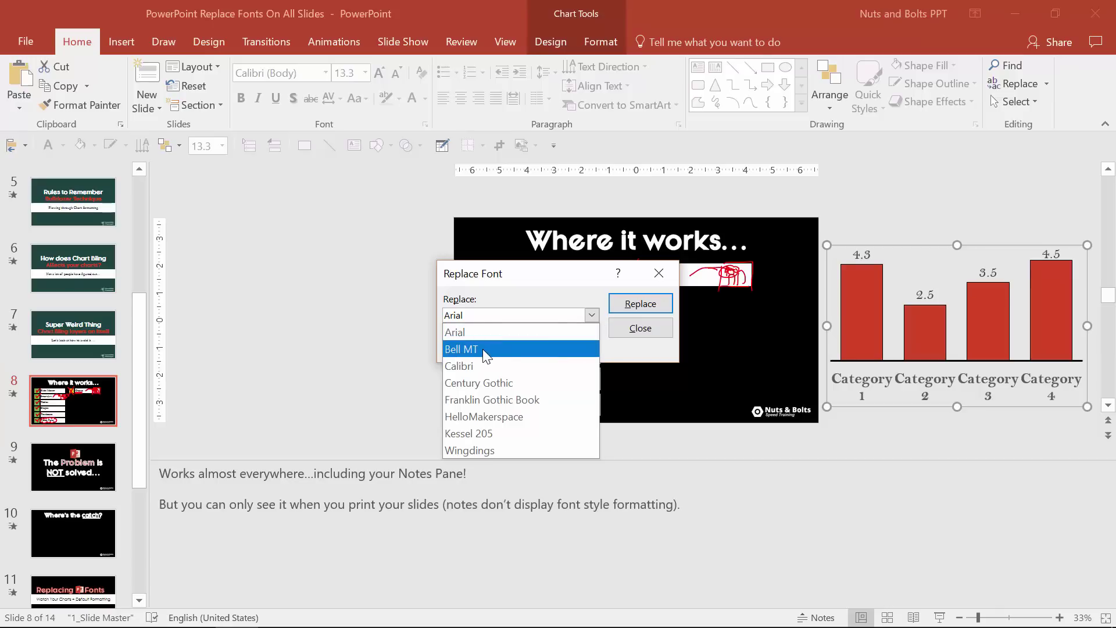
pyautogui.click(582, 297)
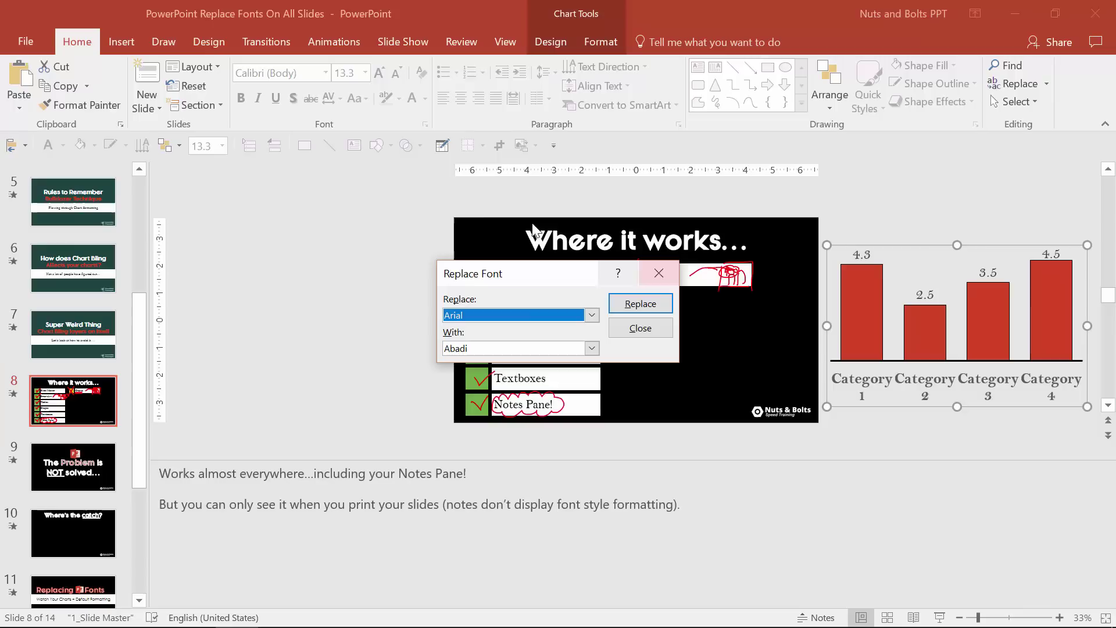
pyautogui.click(652, 329)
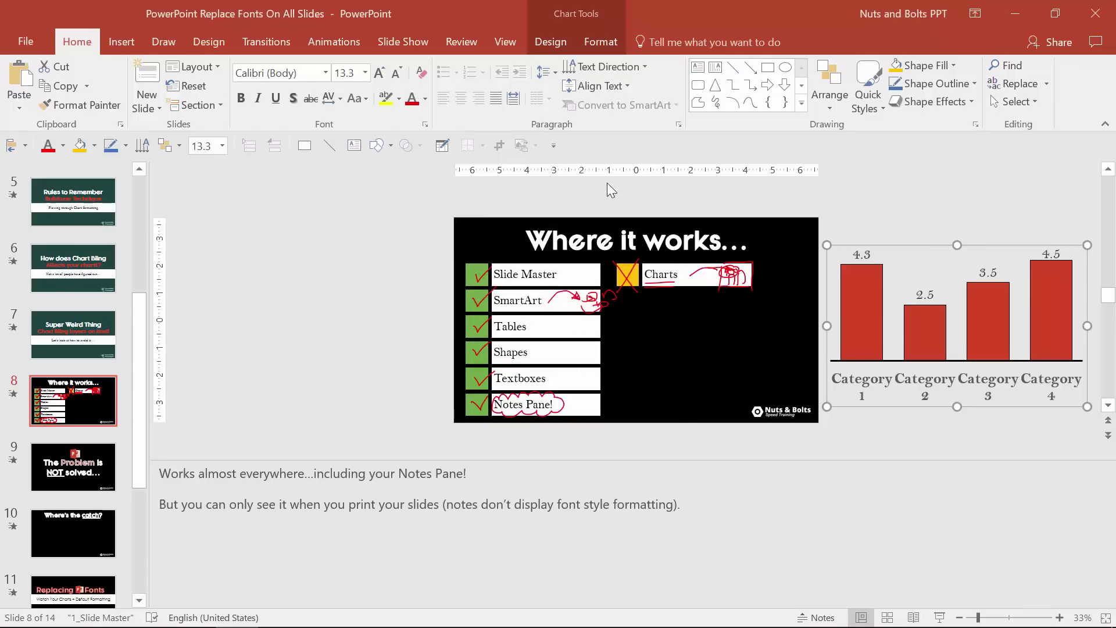
# - Use Replace Fonts to change Bell MT to Century Gothic, then confirm Bell MT no longer appears
pyautogui.click(1046, 84)
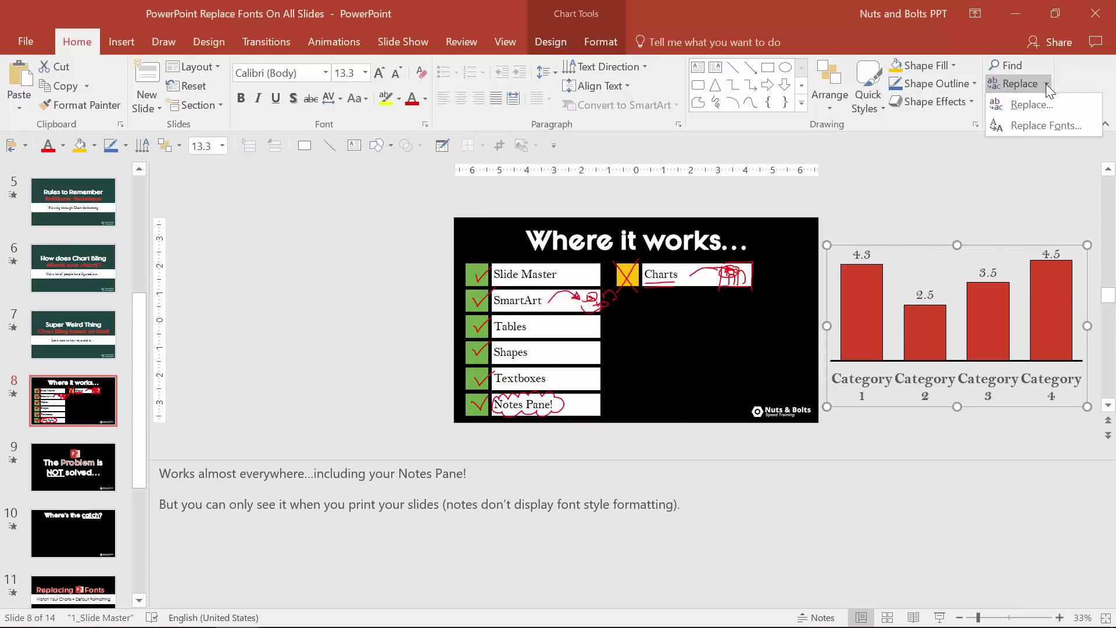
pyautogui.click(1040, 127)
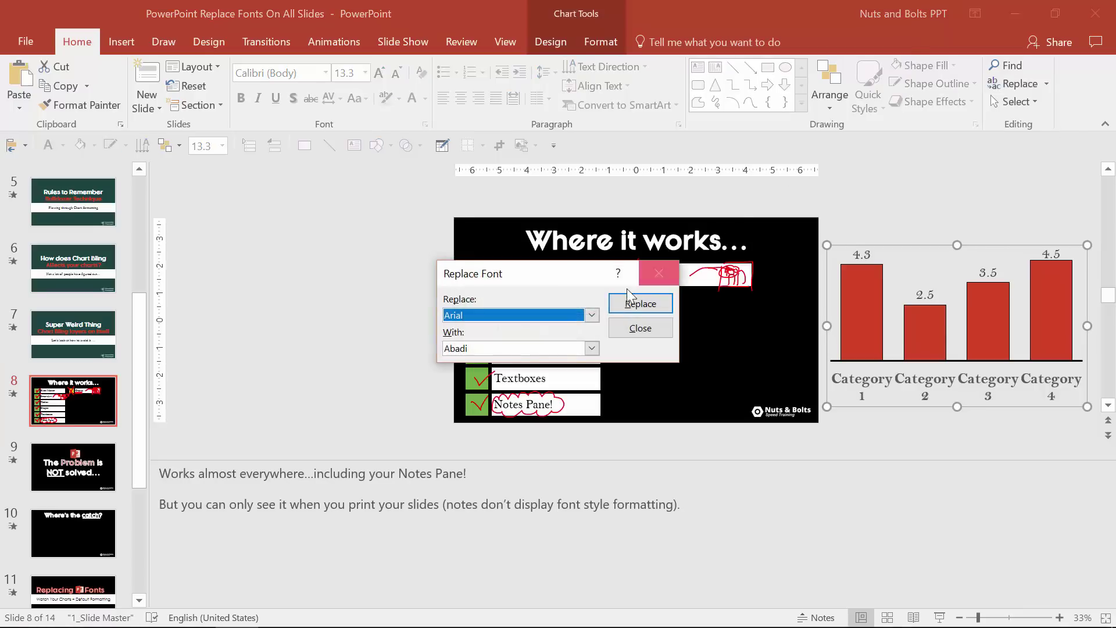
pyautogui.click(586, 319)
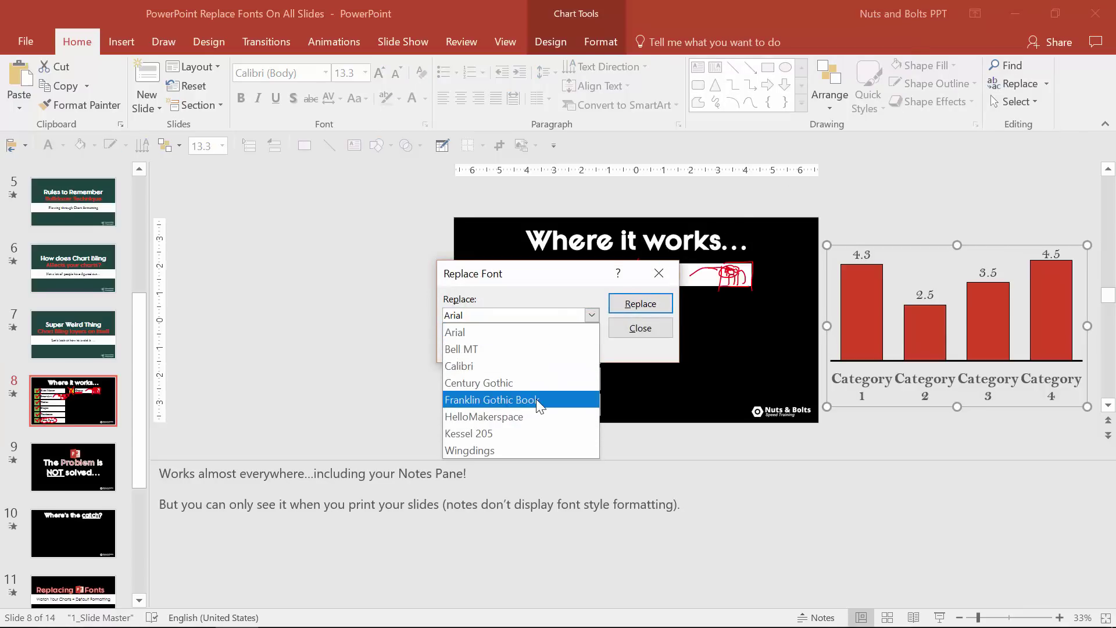
pyautogui.click(541, 348)
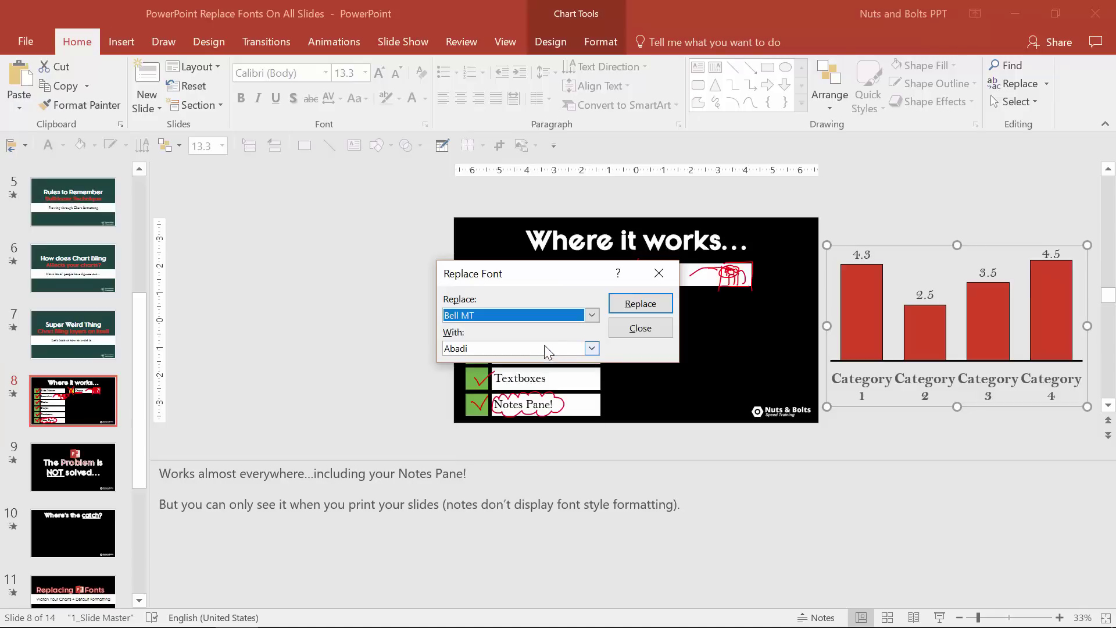
pyautogui.click(592, 349)
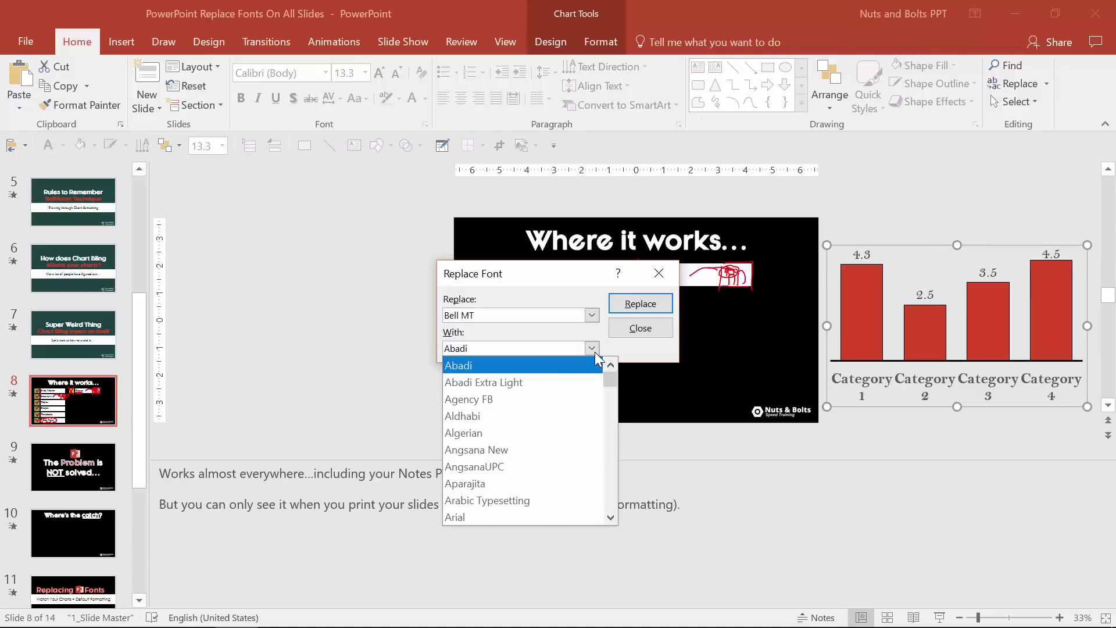
pyautogui.scroll(-10, 523, 466)
pyautogui.click(610, 519)
pyautogui.click(609, 519)
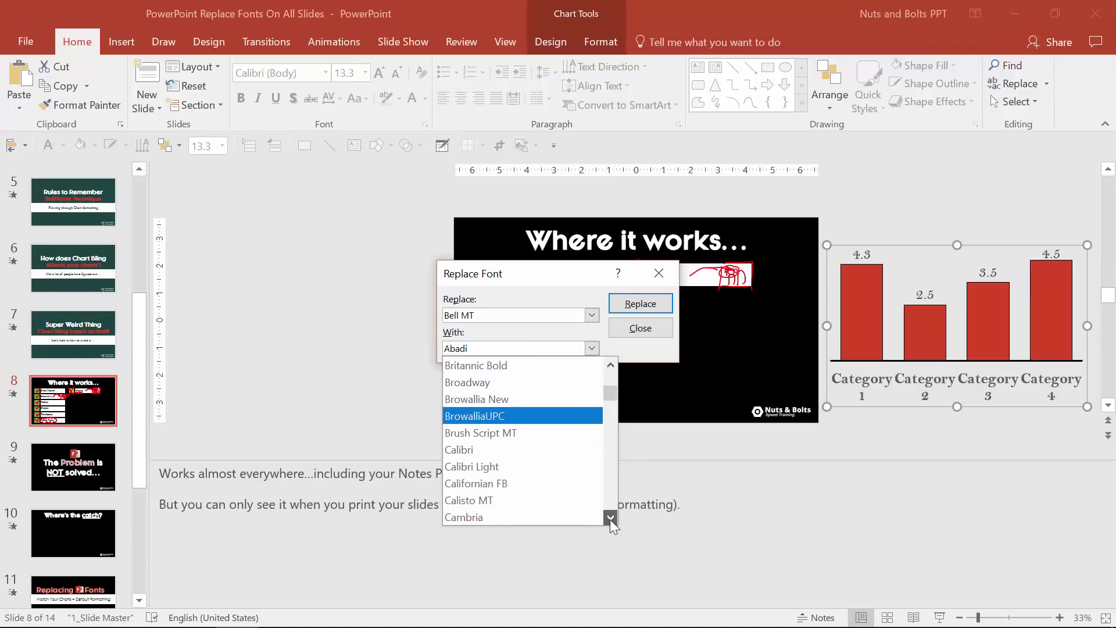
pyautogui.click(609, 518)
pyautogui.click(609, 518)
pyautogui.click(609, 519)
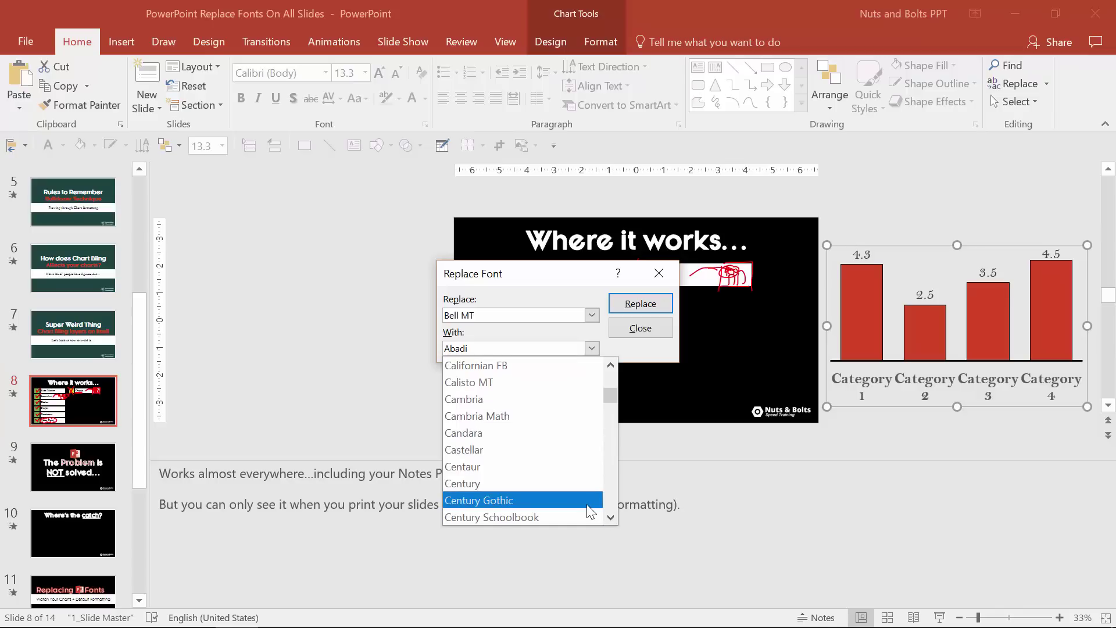
pyautogui.click(590, 511)
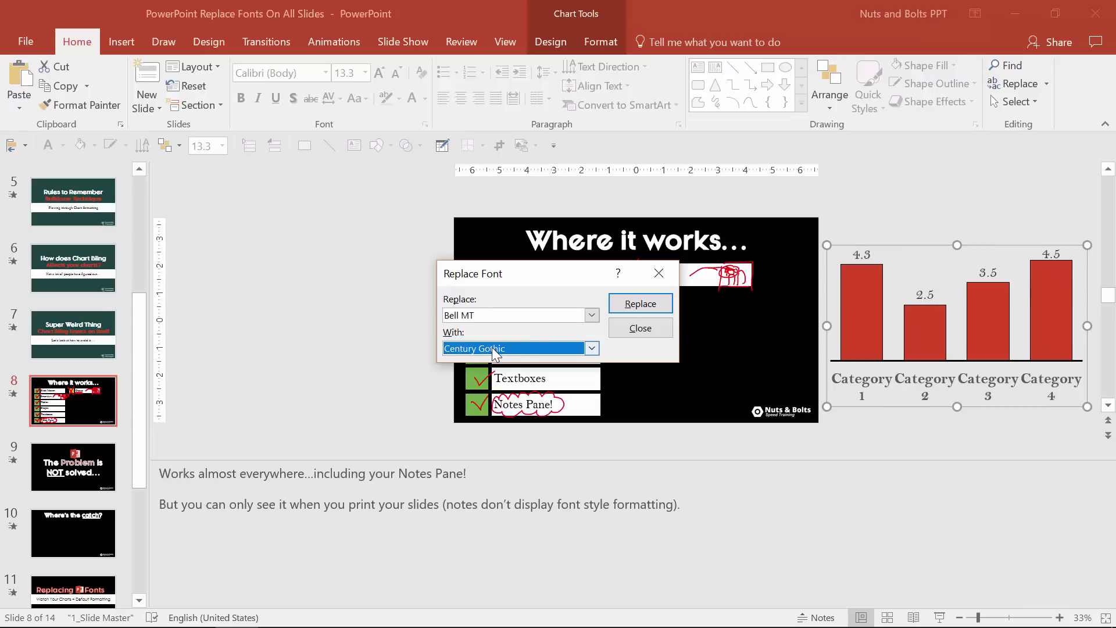
pyautogui.click(629, 305)
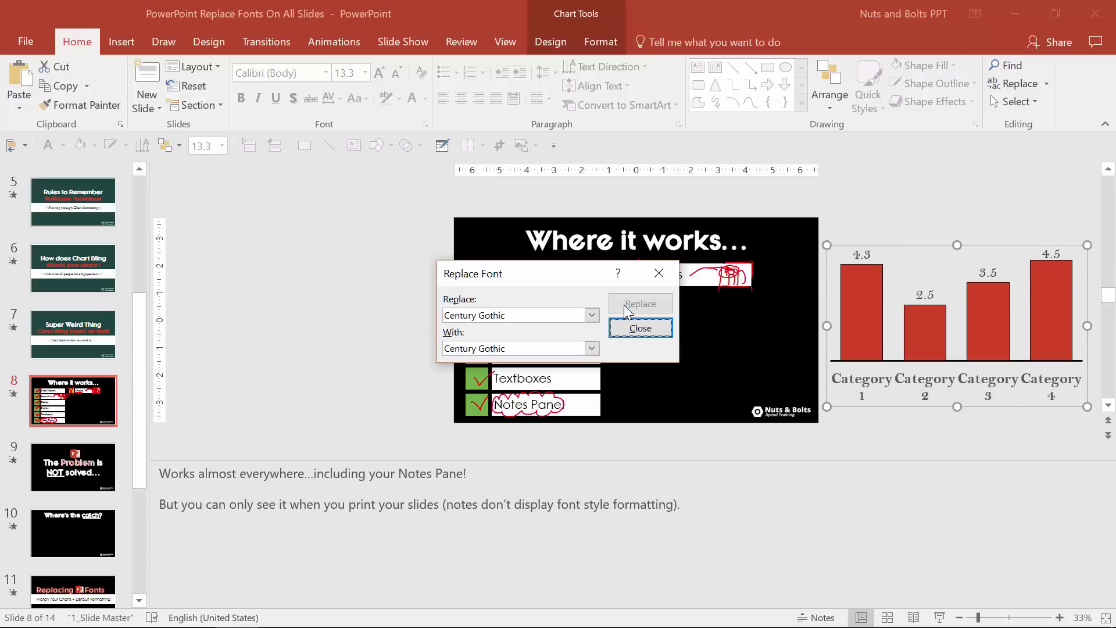
pyautogui.click(592, 314)
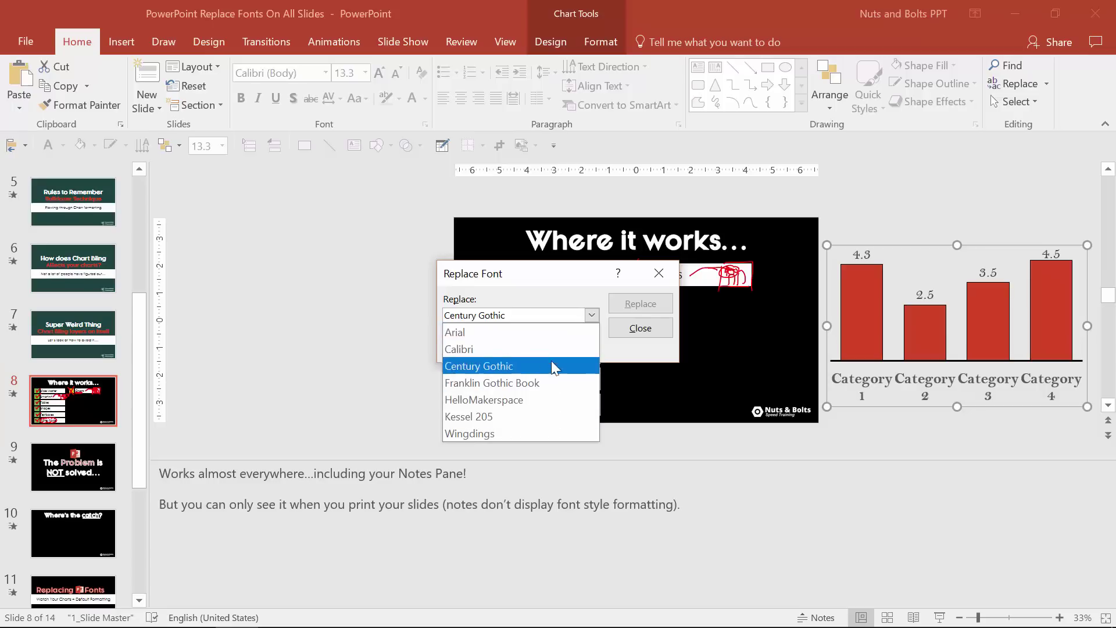
pyautogui.click(652, 273)
pyautogui.click(652, 273)
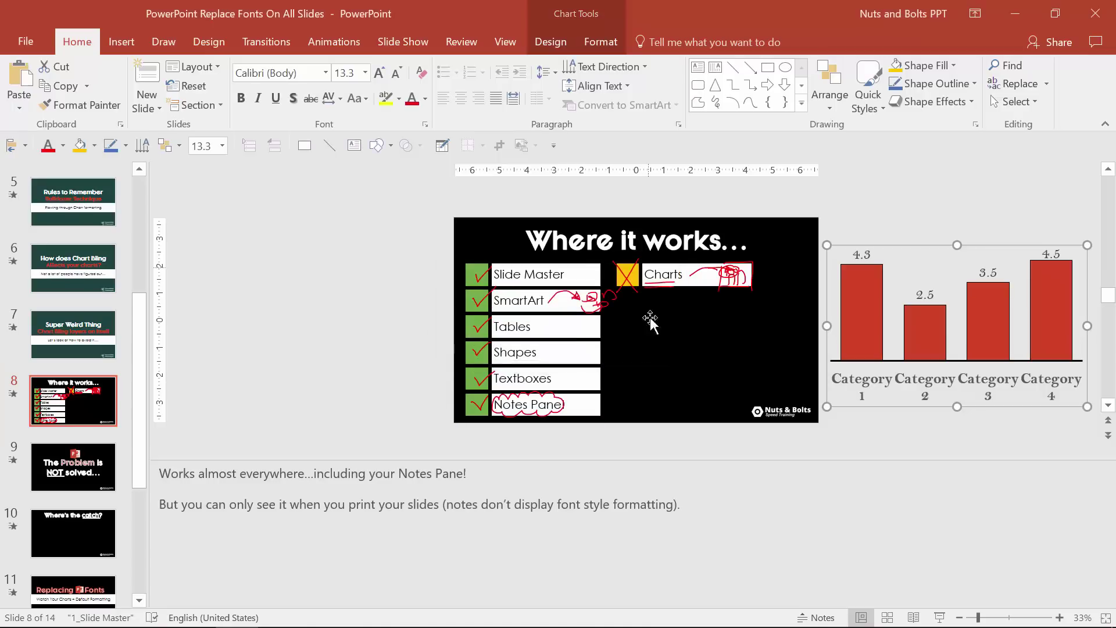
pyautogui.click(496, 504)
pyautogui.moveTo(269, 473); pyautogui.dragTo(407, 504)
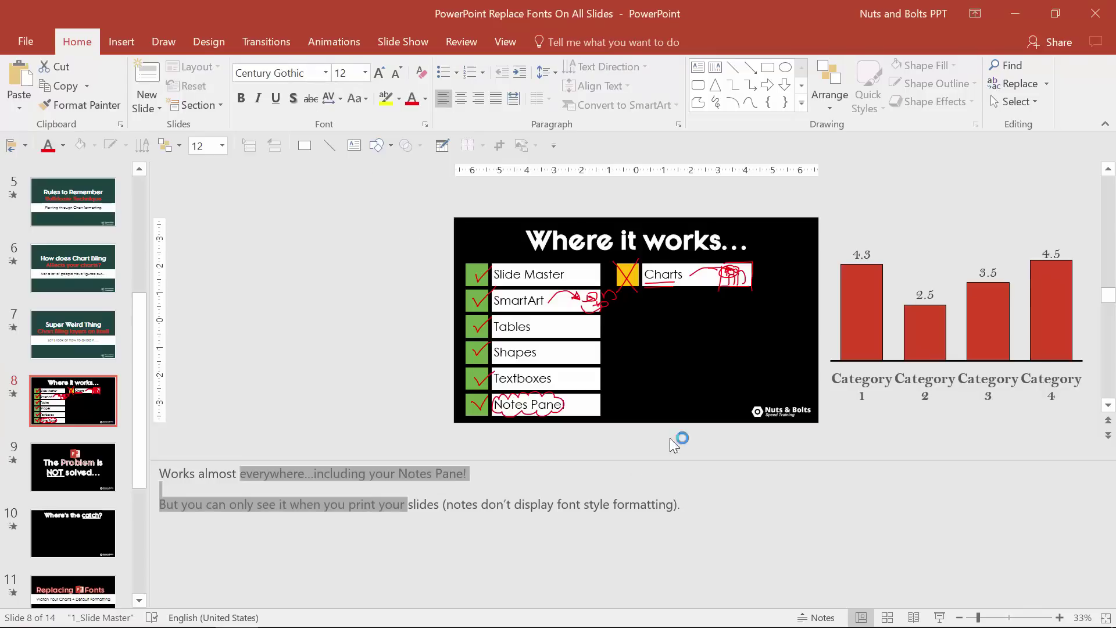
pyautogui.click(599, 330)
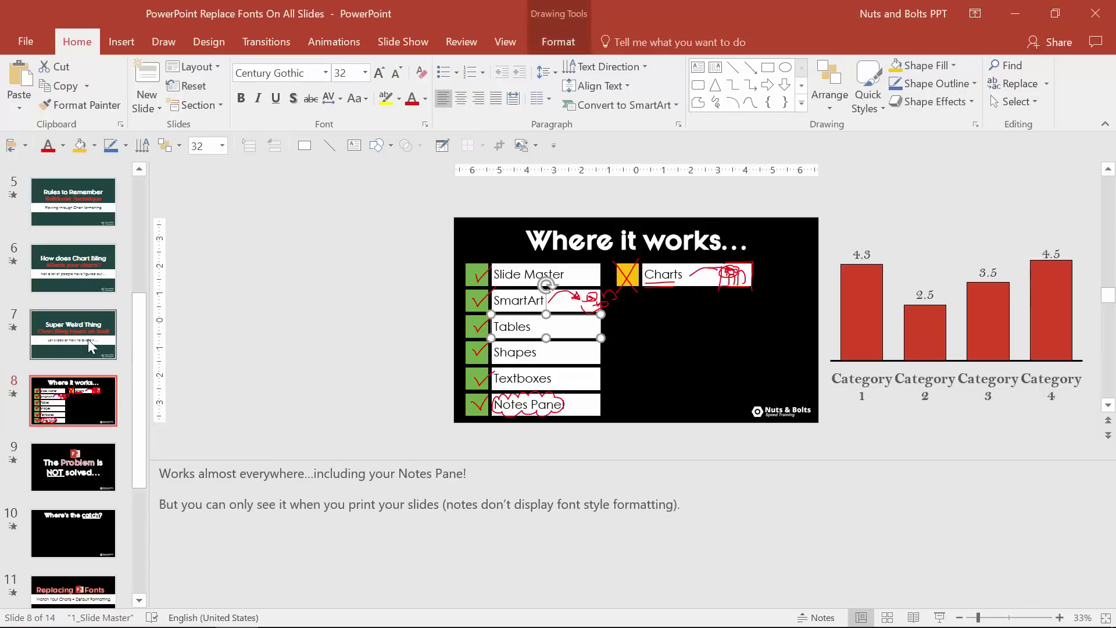
pyautogui.click(91, 347)
pyautogui.click(478, 361)
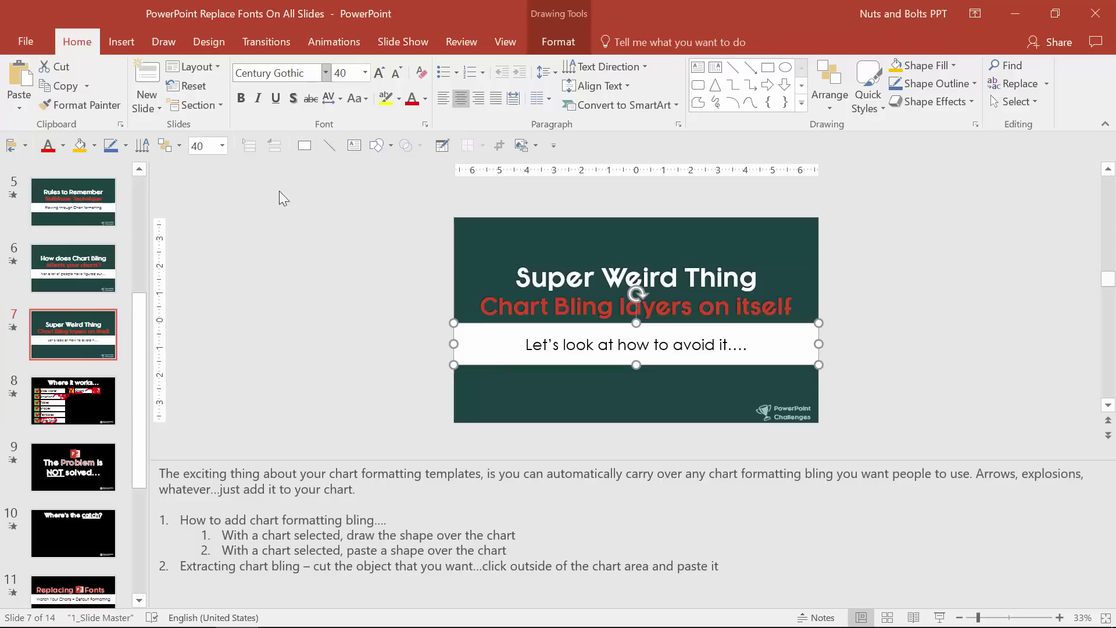
pyautogui.click(67, 398)
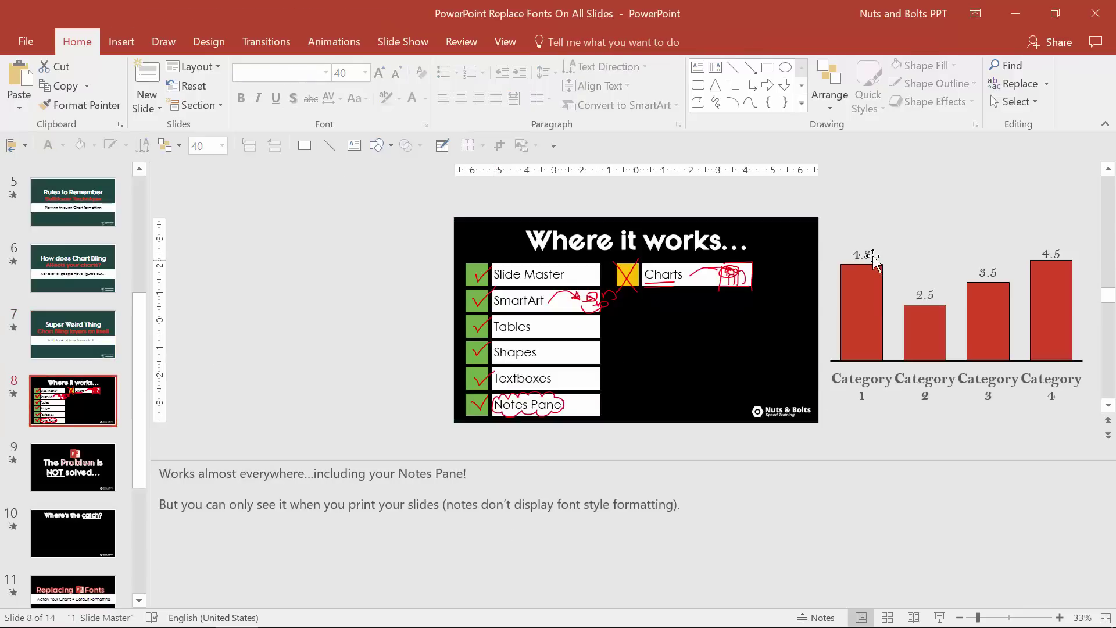
pyautogui.click(867, 254)
pyautogui.click(864, 253)
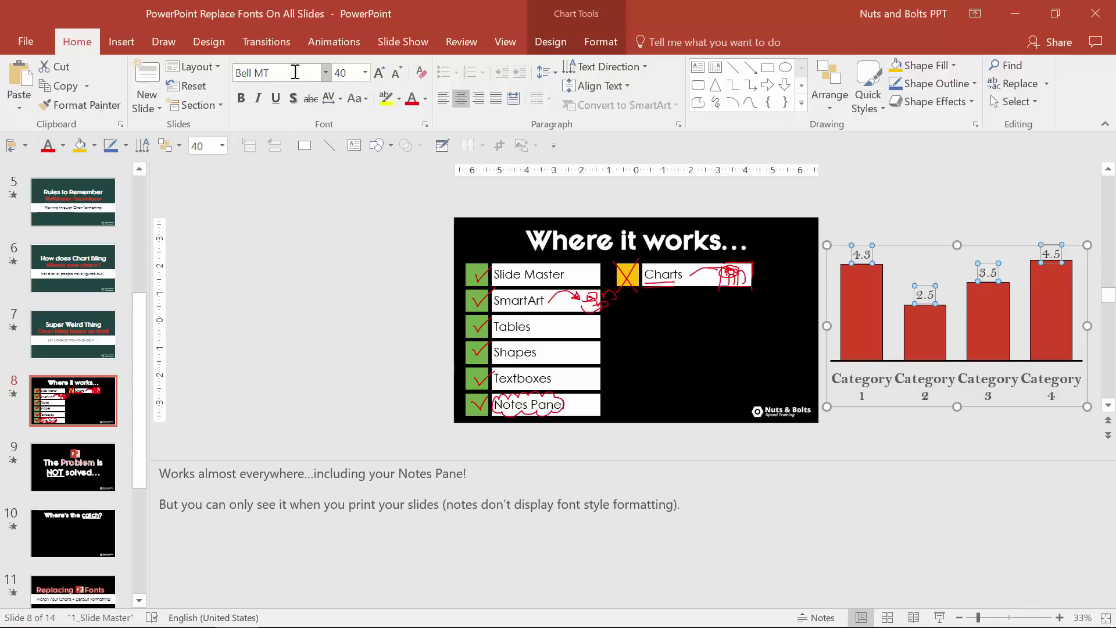
pyautogui.click(864, 390)
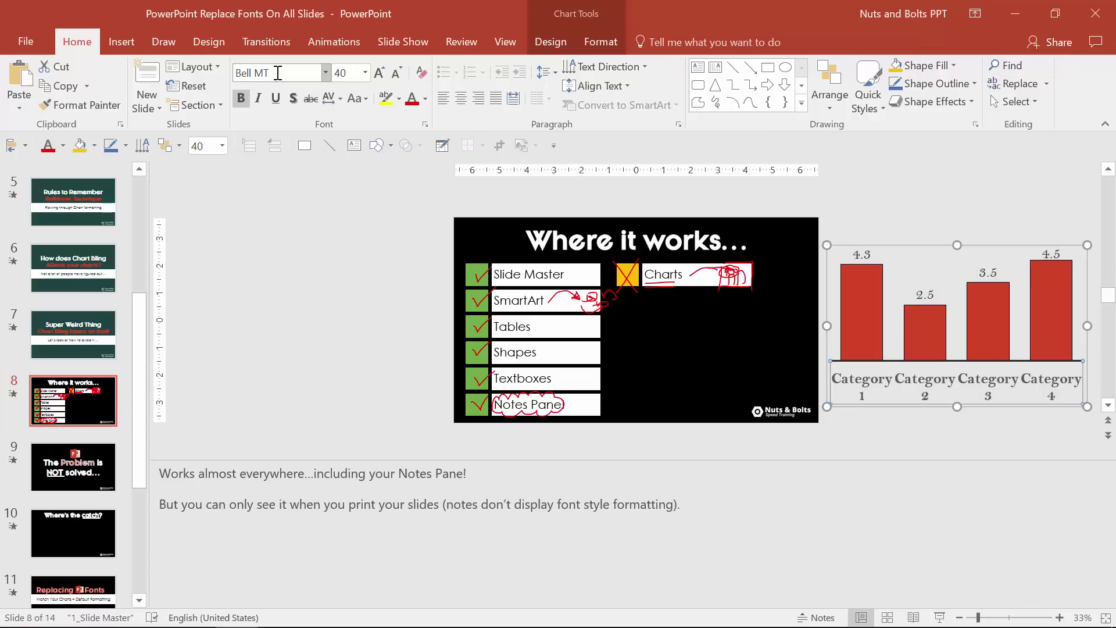
pyautogui.click(867, 254)
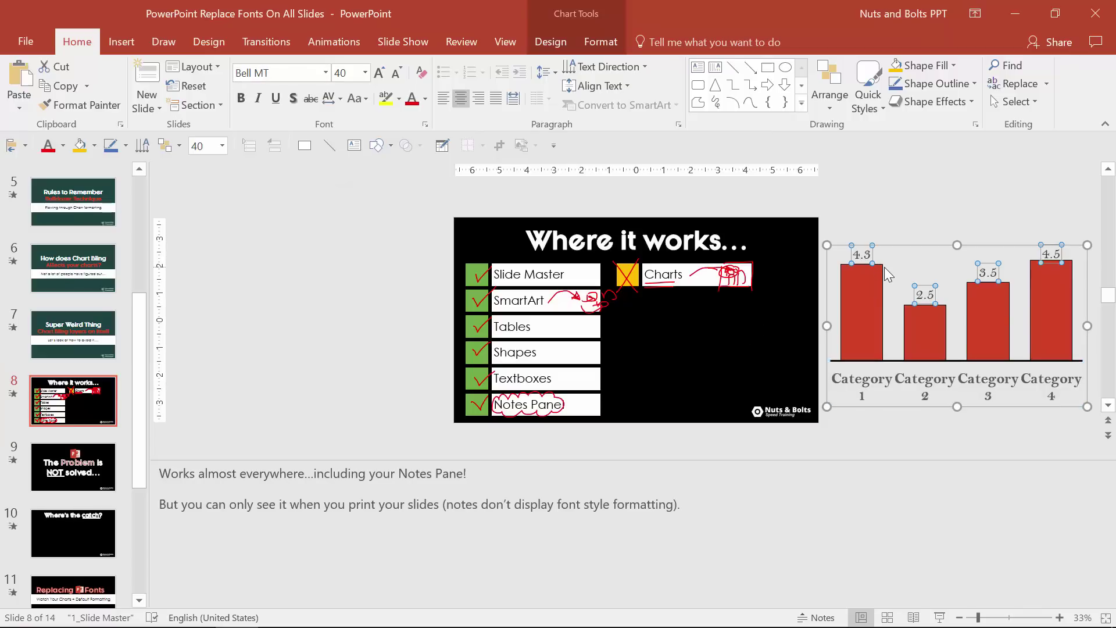
# - Make the first line of slide 8's speaker notes bold
pyautogui.moveTo(867, 271)
pyautogui.click(725, 511)
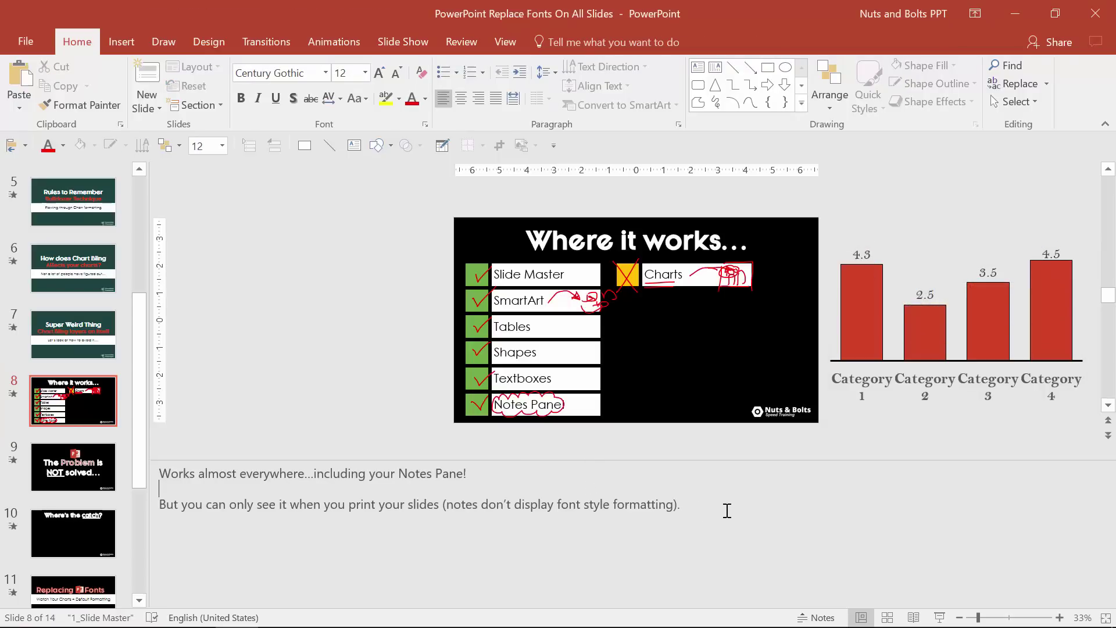
pyautogui.moveTo(725, 511); pyautogui.dragTo(182, 476)
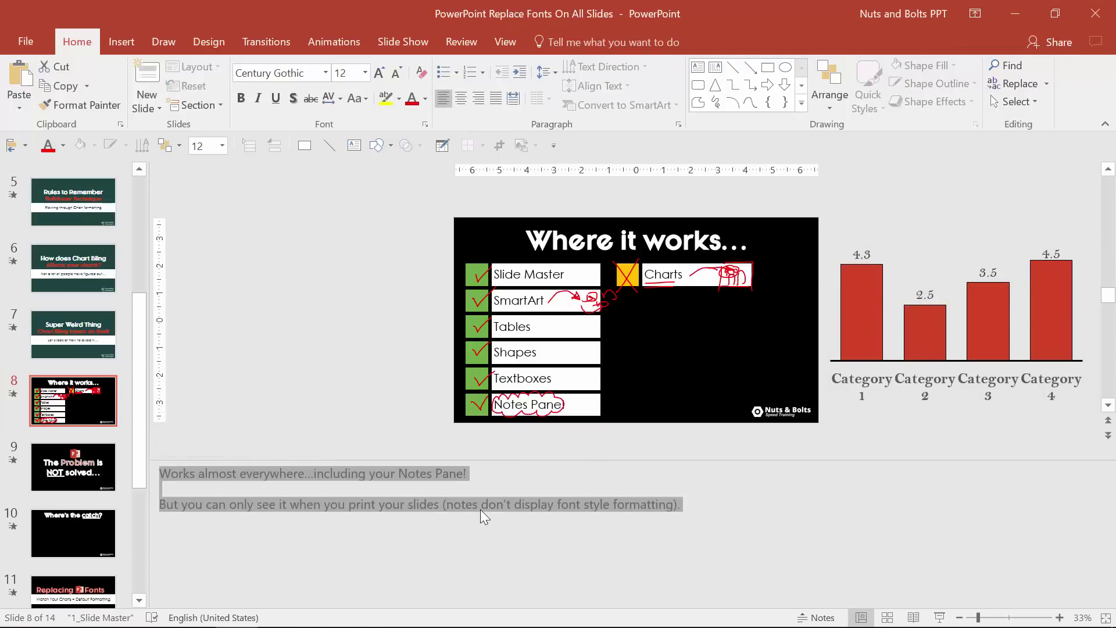
pyautogui.press('Escape')
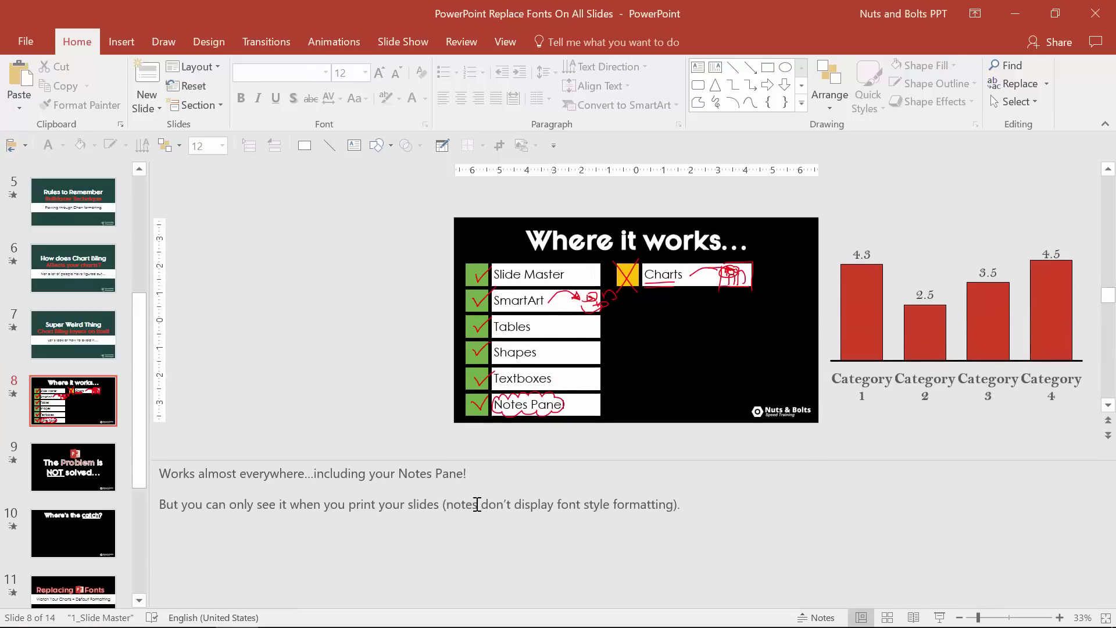
pyautogui.click(530, 504)
pyautogui.moveTo(186, 469); pyautogui.dragTo(715, 511)
pyautogui.moveTo(553, 489); pyautogui.dragTo(145, 470)
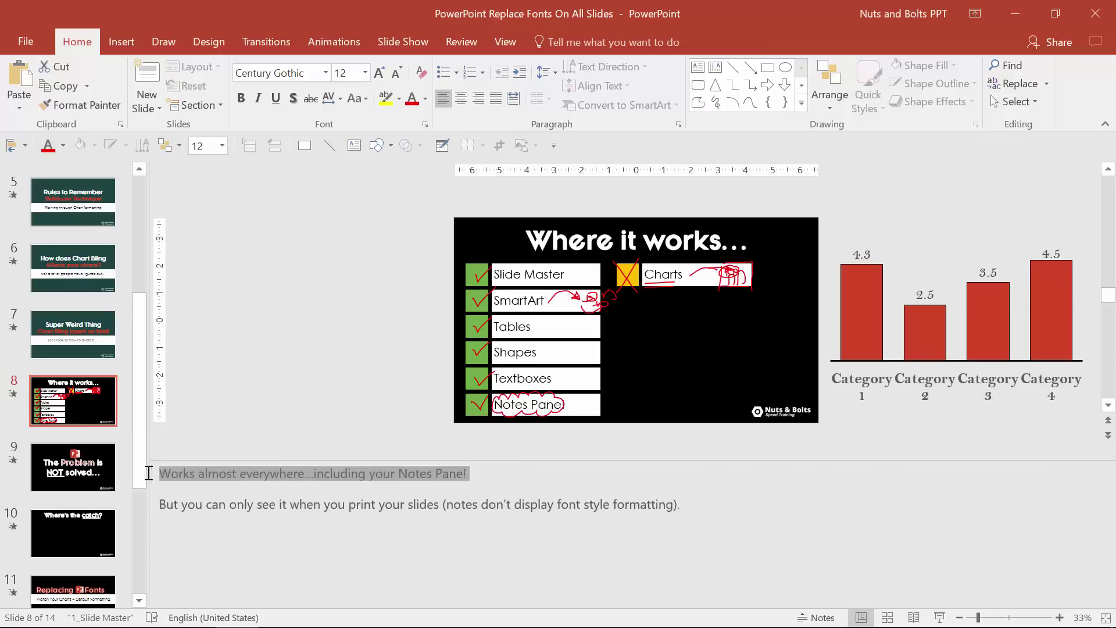
pyautogui.hotkey('ctrl', 'b')
# - Select the second notes line and open the print preview with Ctrl+P
pyautogui.moveTo(715, 511); pyautogui.dragTo(157, 486)
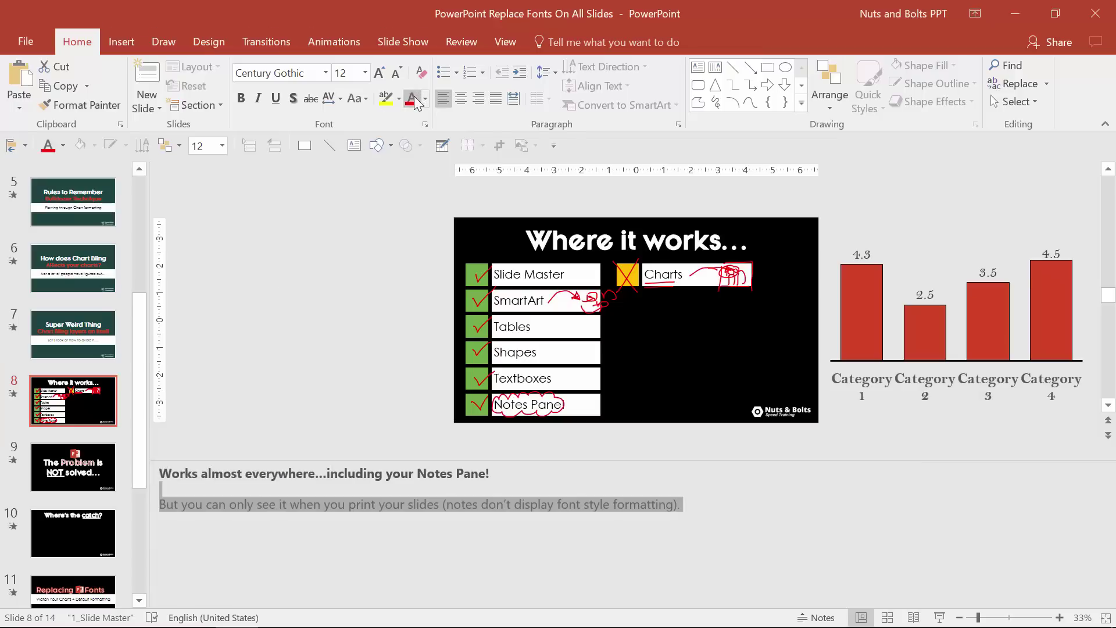
pyautogui.click(394, 471)
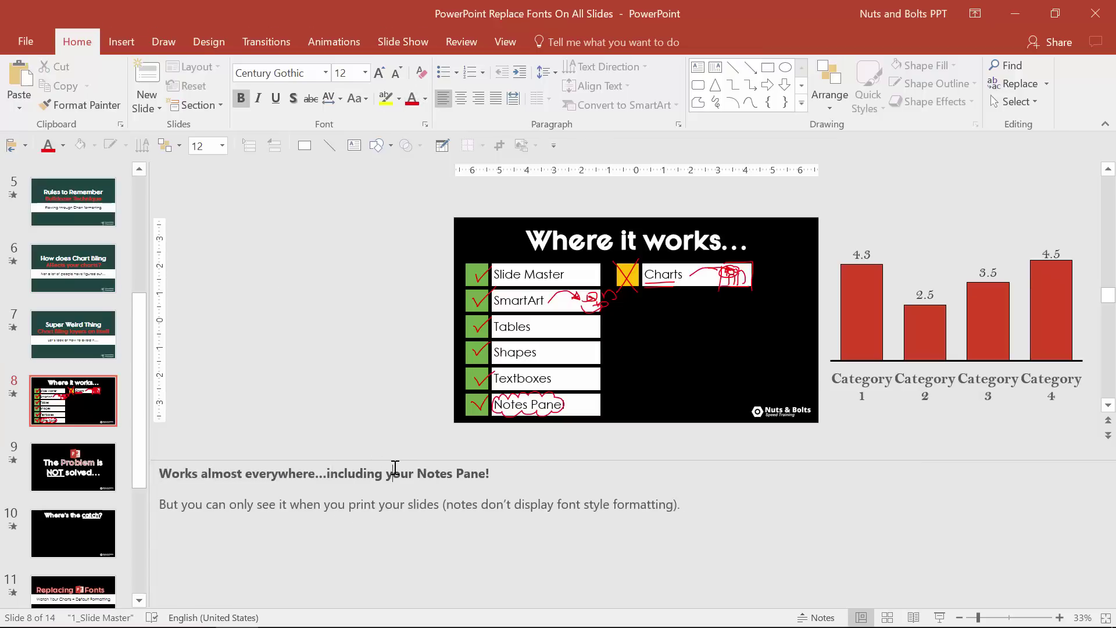
pyautogui.hotkey('ctrl', 'p')
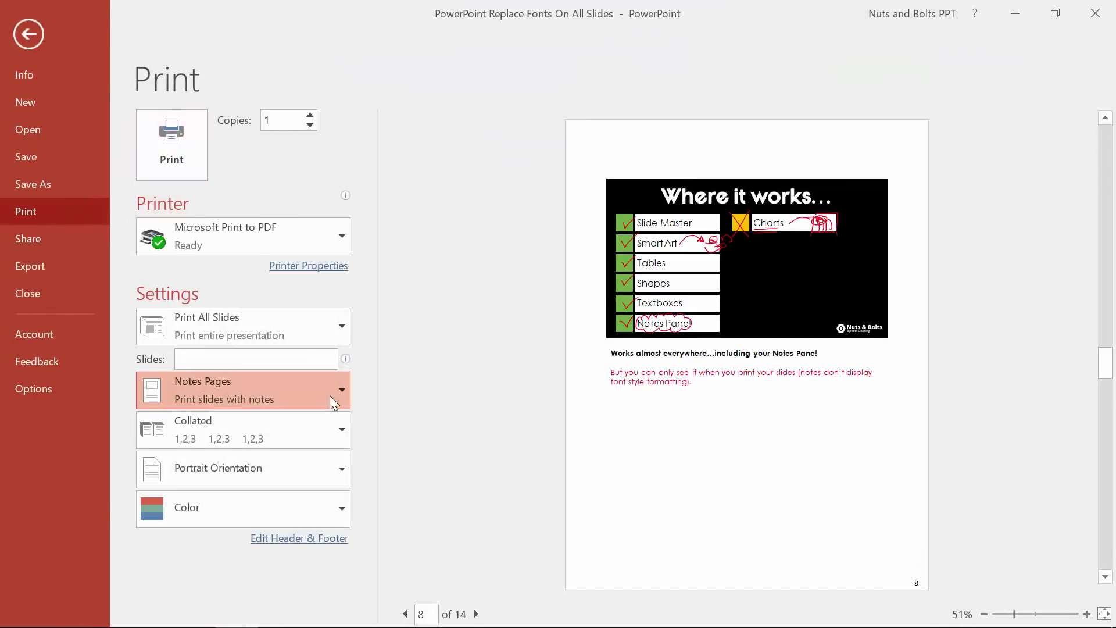
# - Keep the Notes Pages print layout and exit the print preview
pyautogui.click(329, 396)
pyautogui.click(296, 106)
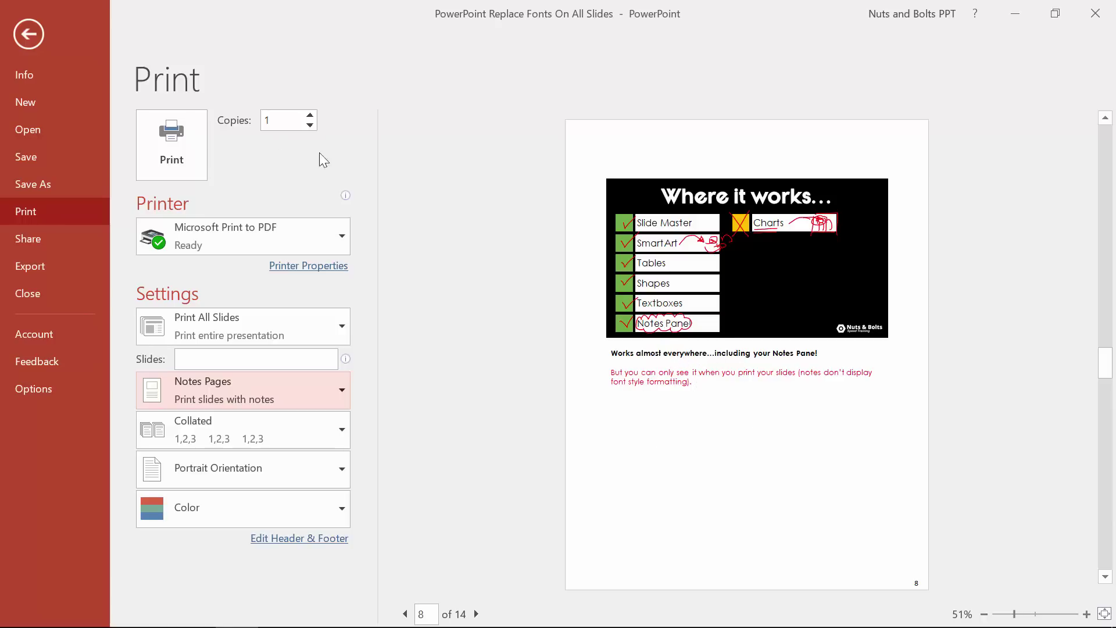
pyautogui.click(30, 35)
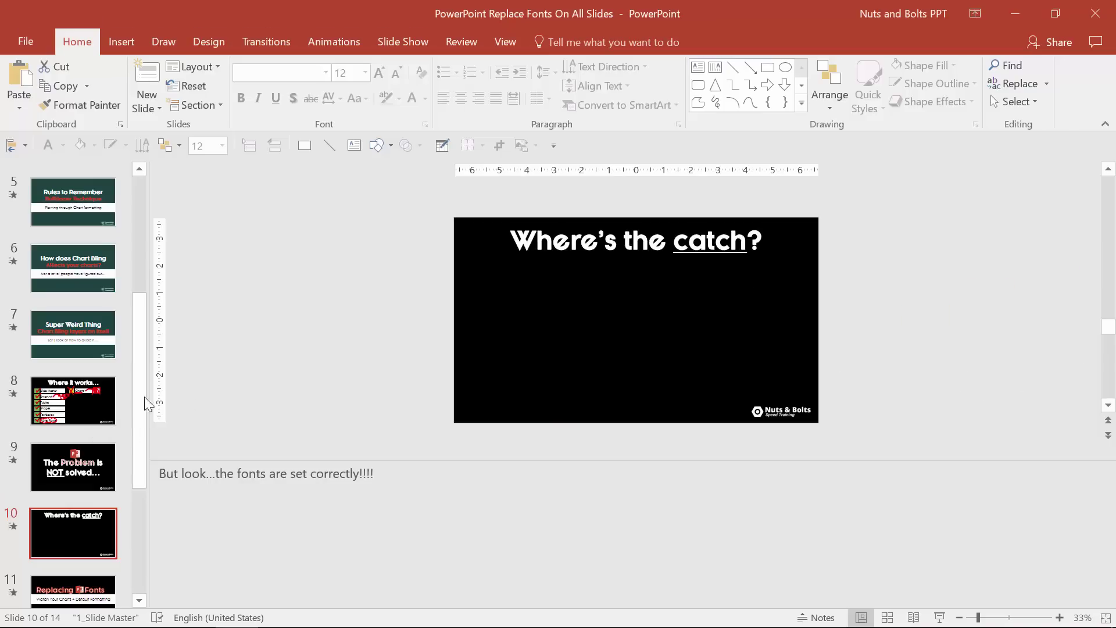
# - Fit the slide to the window and draw a blue rectangle reading 'Taylor'
pyautogui.press('alt')
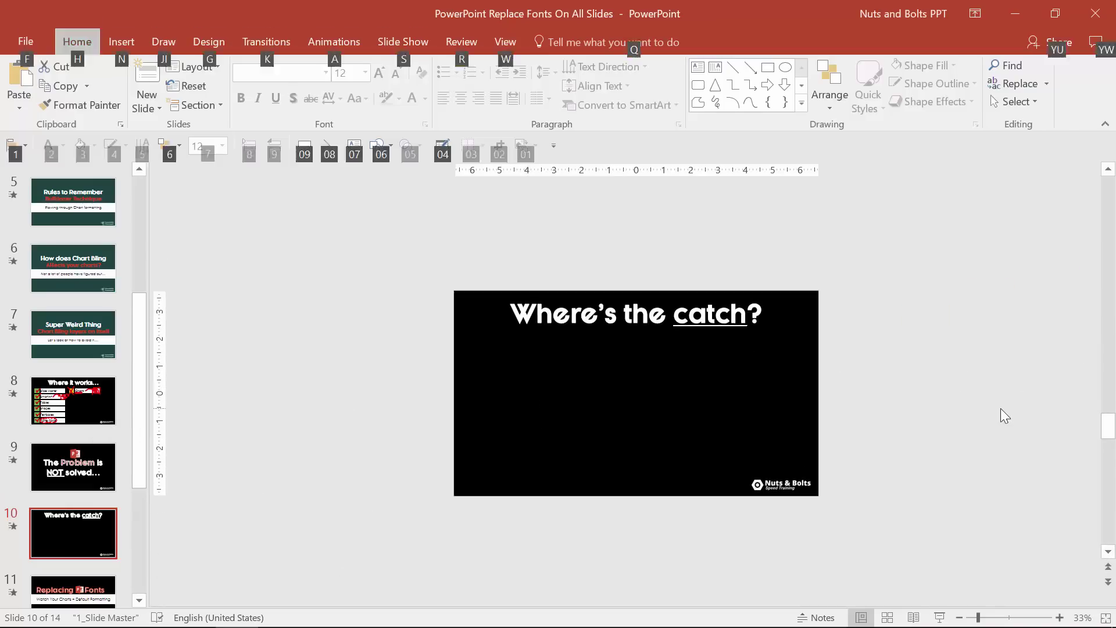
pyautogui.press('w')
pyautogui.press('w')
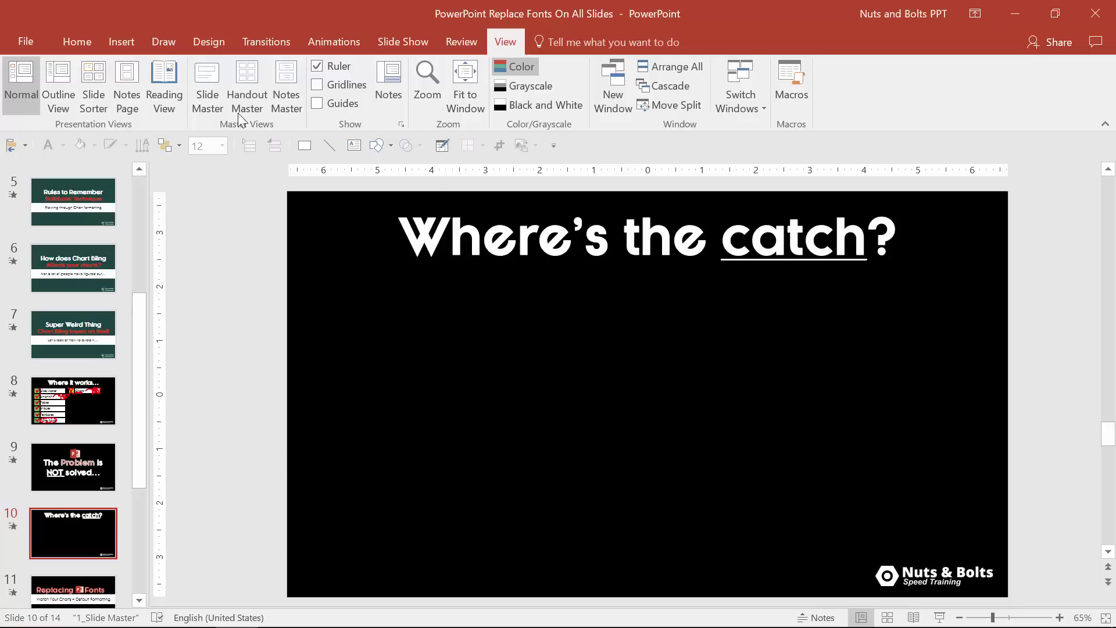
pyautogui.click(87, 42)
pyautogui.click(307, 147)
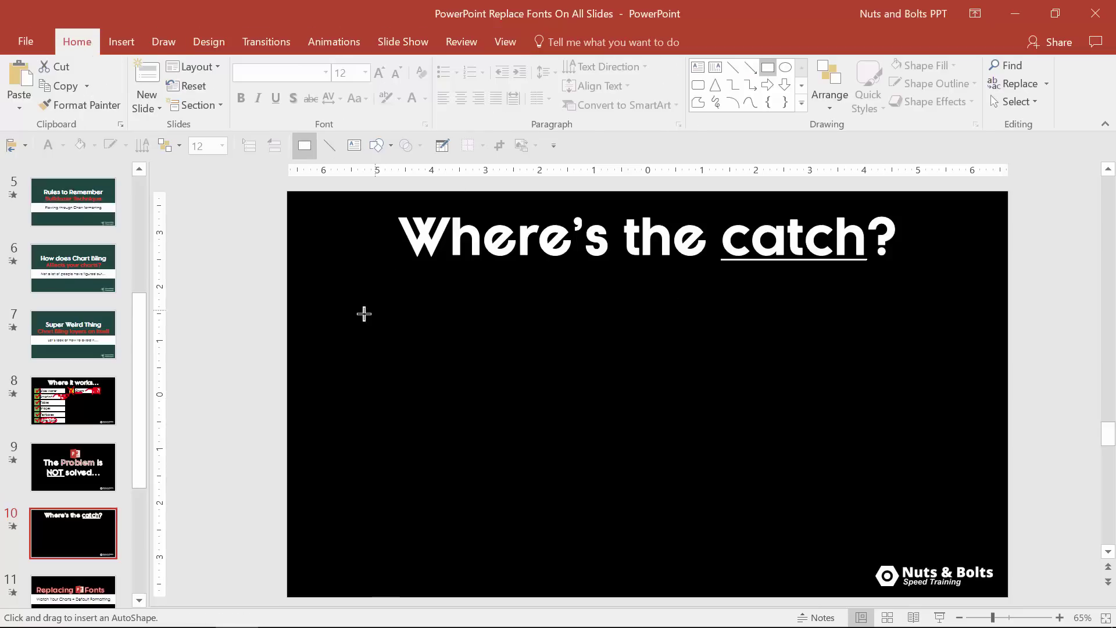
pyautogui.moveTo(358, 316); pyautogui.dragTo(682, 490)
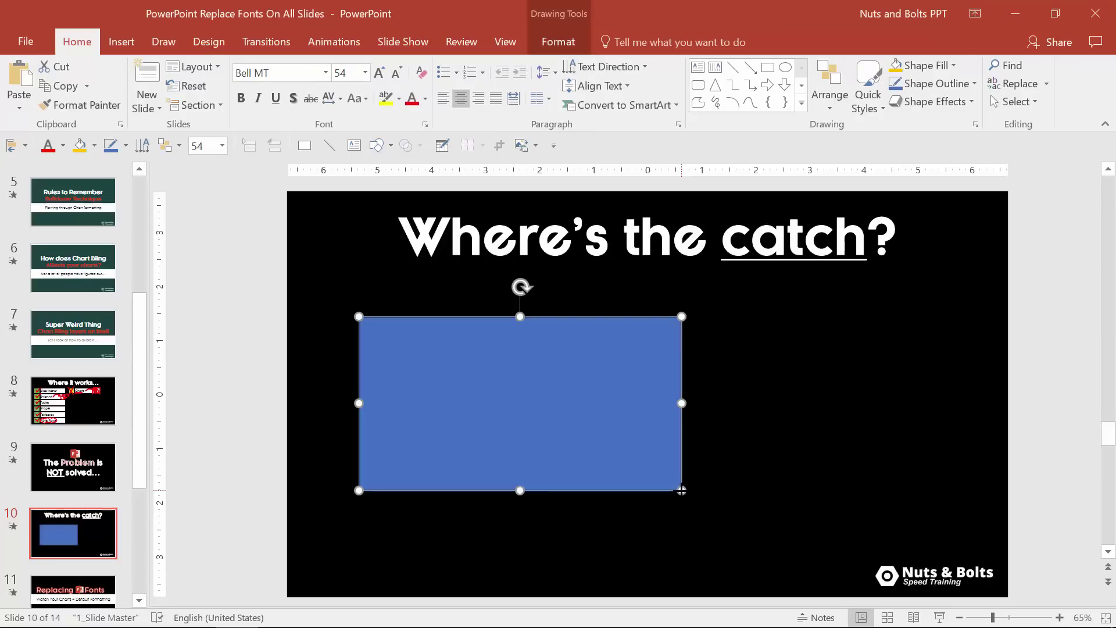
pyautogui.write('Taylor')
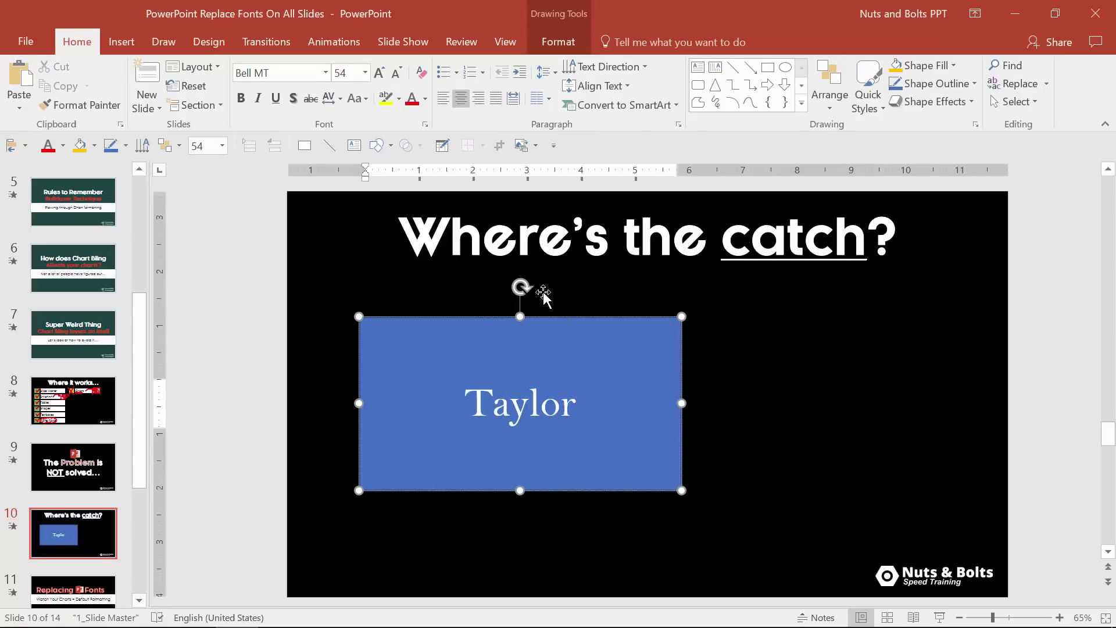
# - Add a text box reading 'Title of my slide' right of the rectangle and select both
pyautogui.click(354, 145)
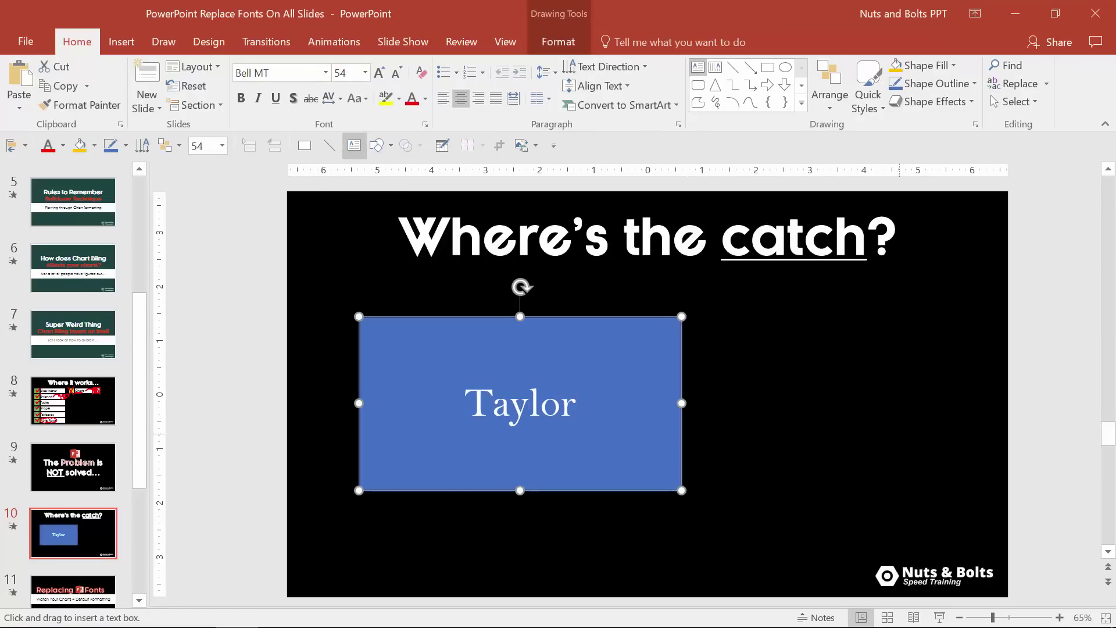
pyautogui.moveTo(740, 328); pyautogui.dragTo(955, 473)
pyautogui.write('Titl')
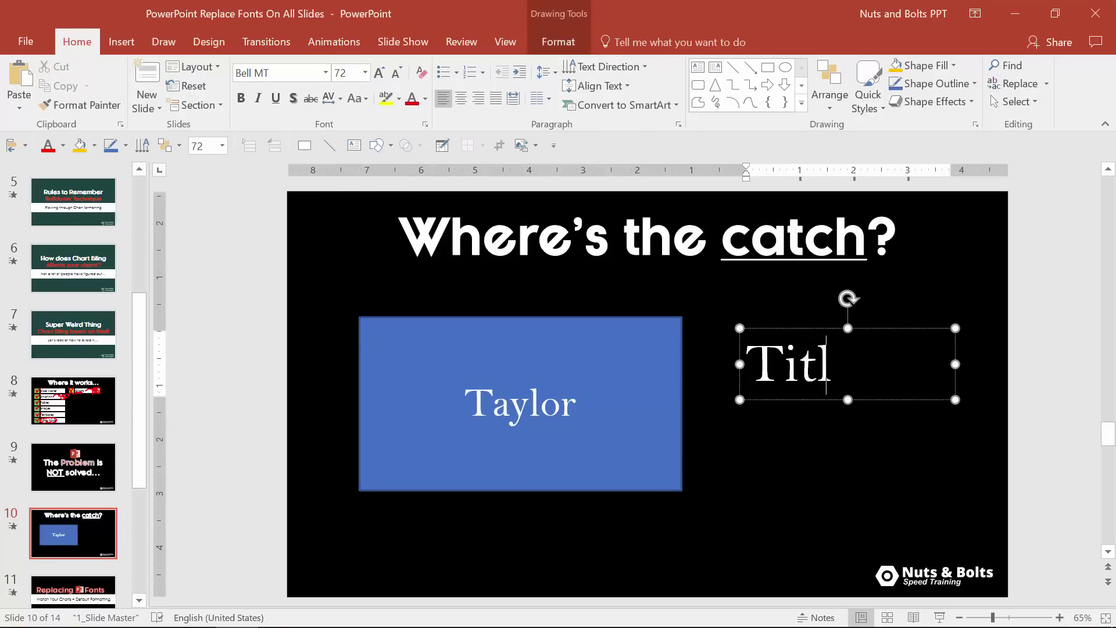
pyautogui.write('e of my slide')
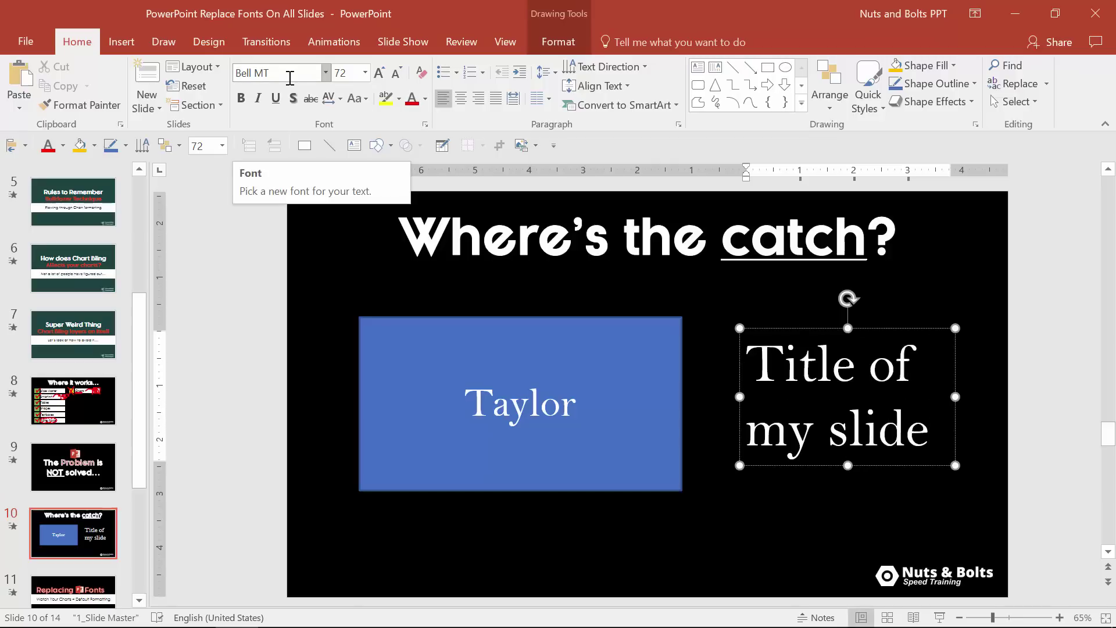
pyautogui.click(405, 355)
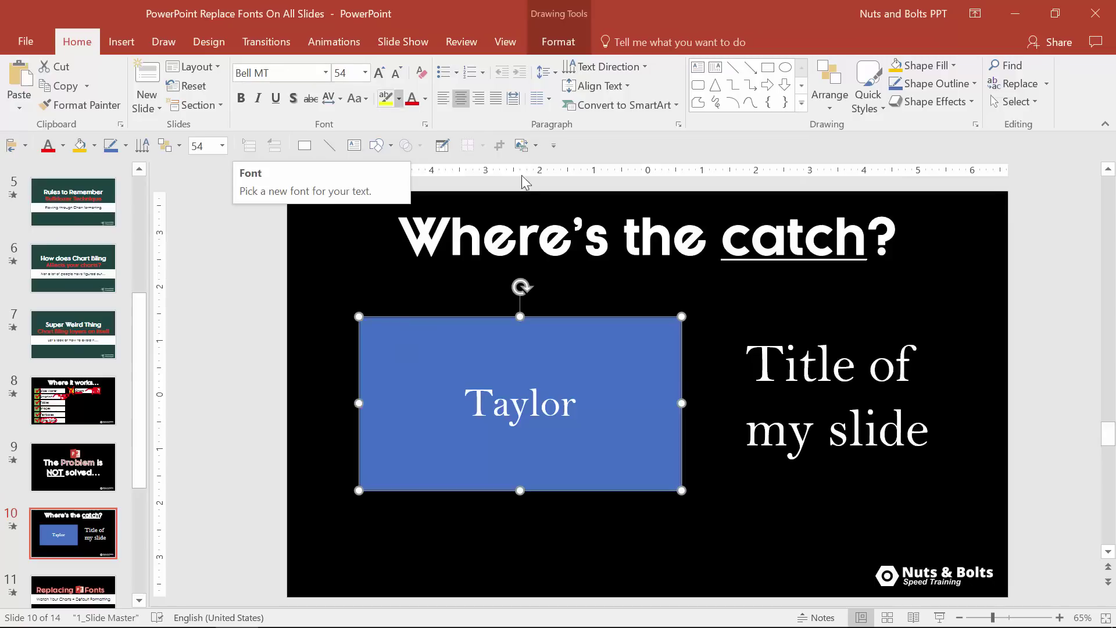
pyautogui.click(854, 366)
pyautogui.click(581, 353)
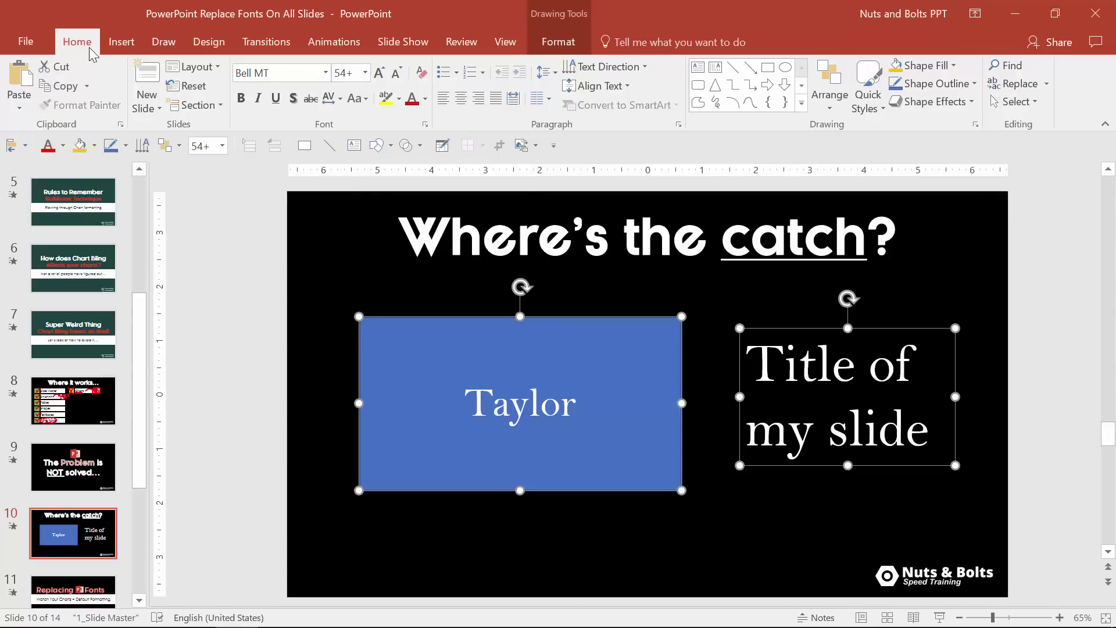
pyautogui.click(207, 46)
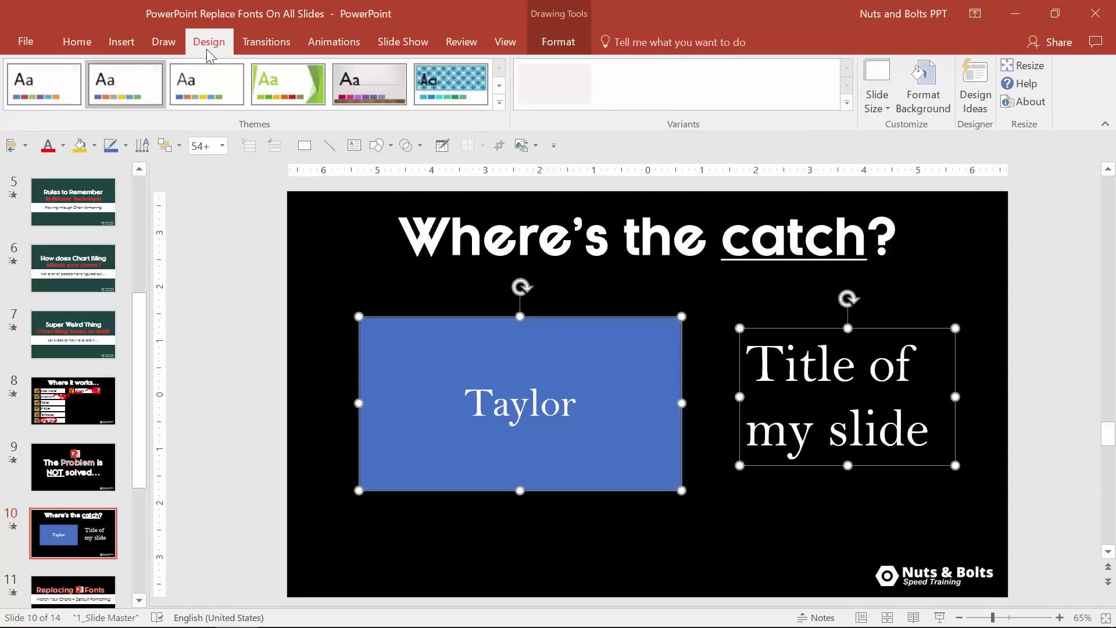
pyautogui.click(847, 103)
pyautogui.moveTo(801, 148)
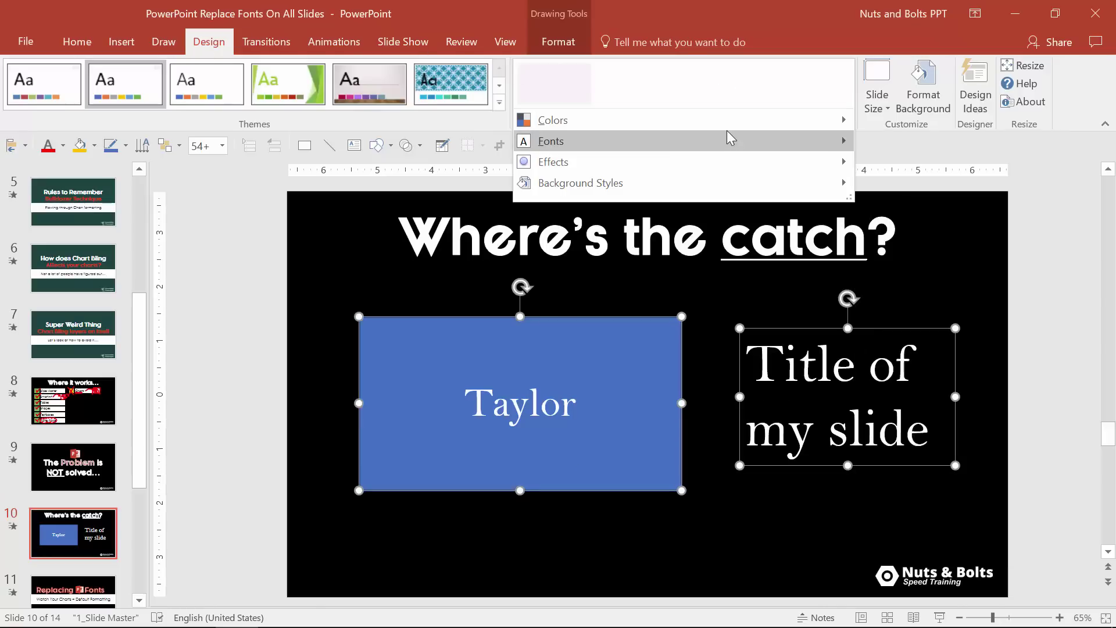
pyautogui.moveTo(727, 145)
pyautogui.click(310, 413)
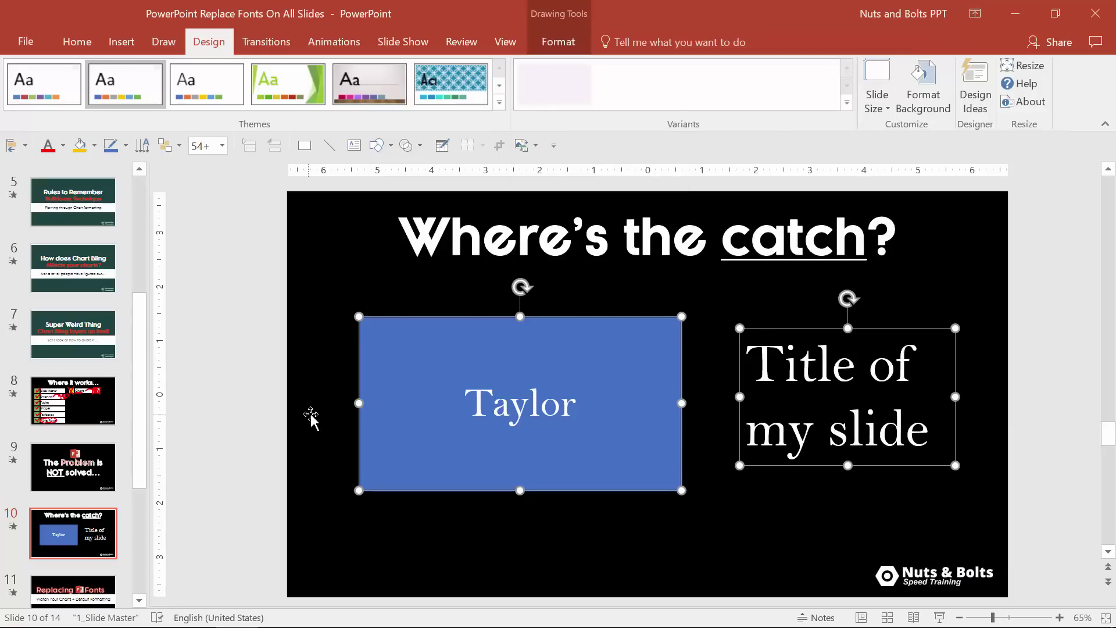
pyautogui.click(262, 430)
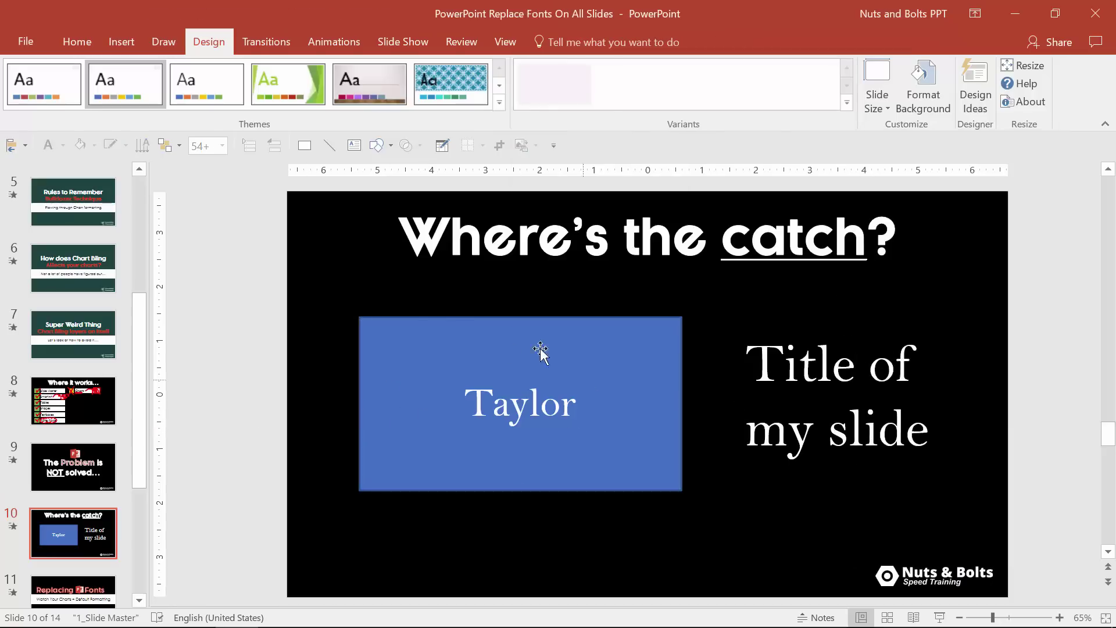
pyautogui.click(415, 325)
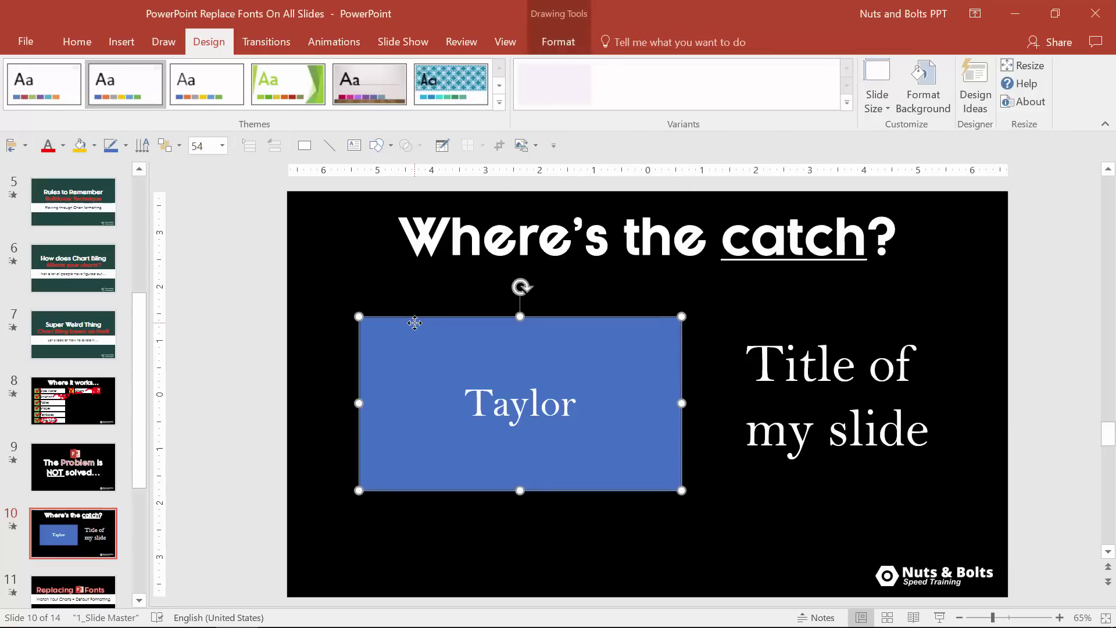
# - Set the Taylor rectangle's font to Century Gothic and make it the default shape
pyautogui.click(86, 41)
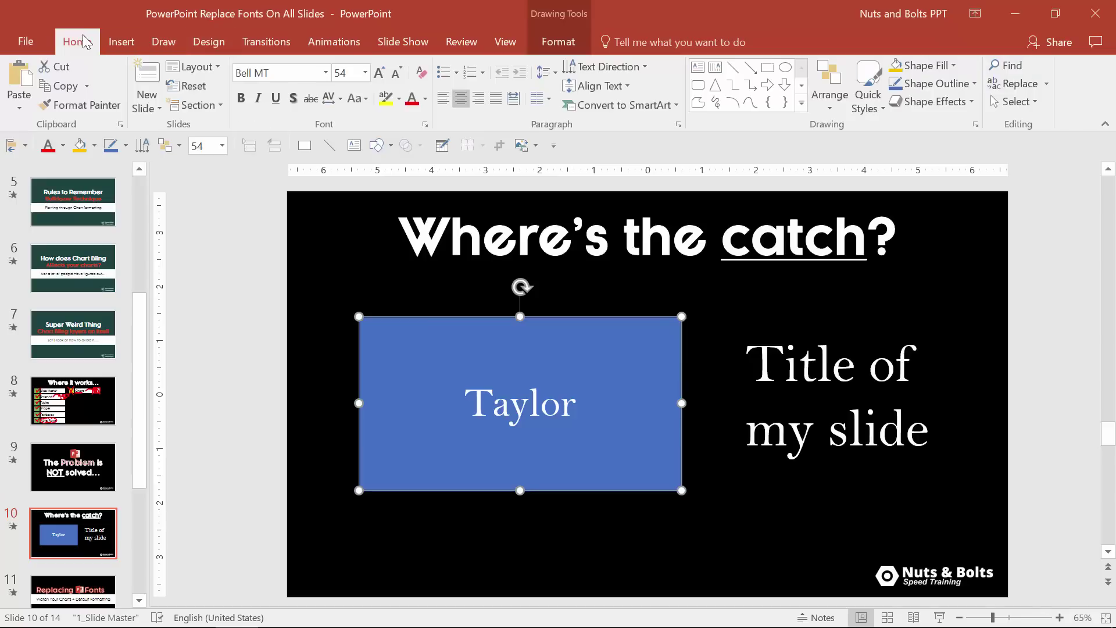
pyautogui.click(326, 73)
pyautogui.write('Centur')
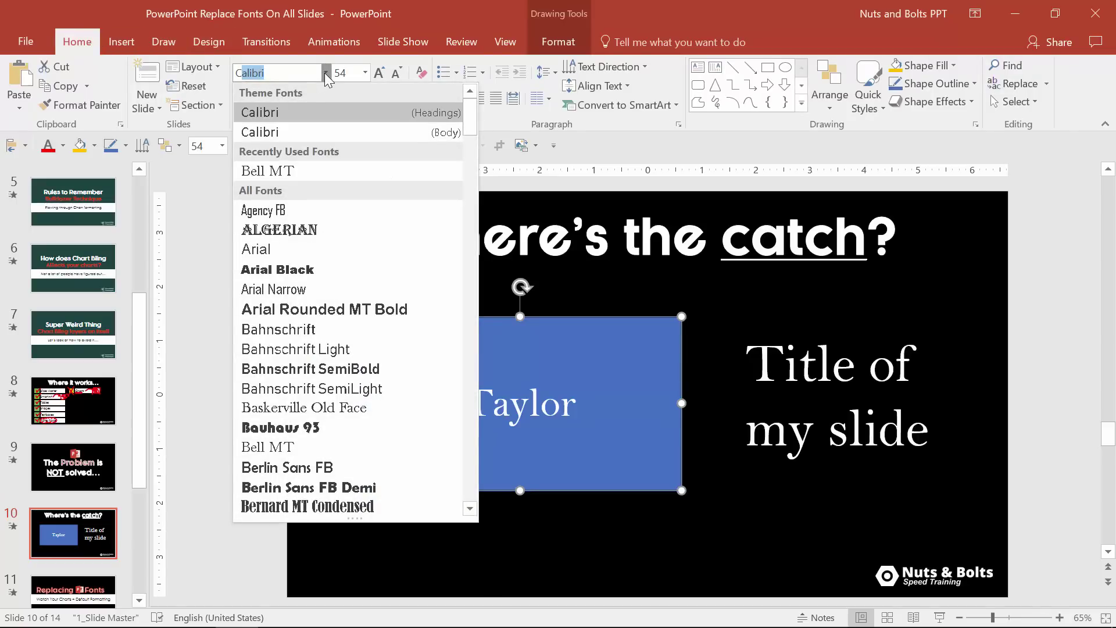
pyautogui.write('y Gothic')
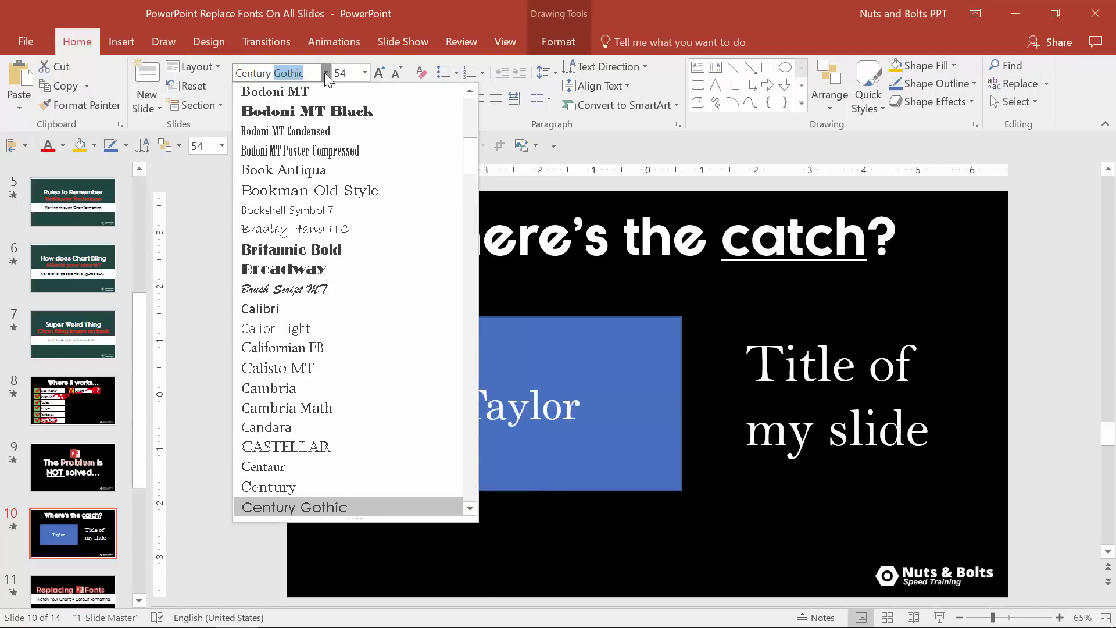
pyautogui.press('Return')
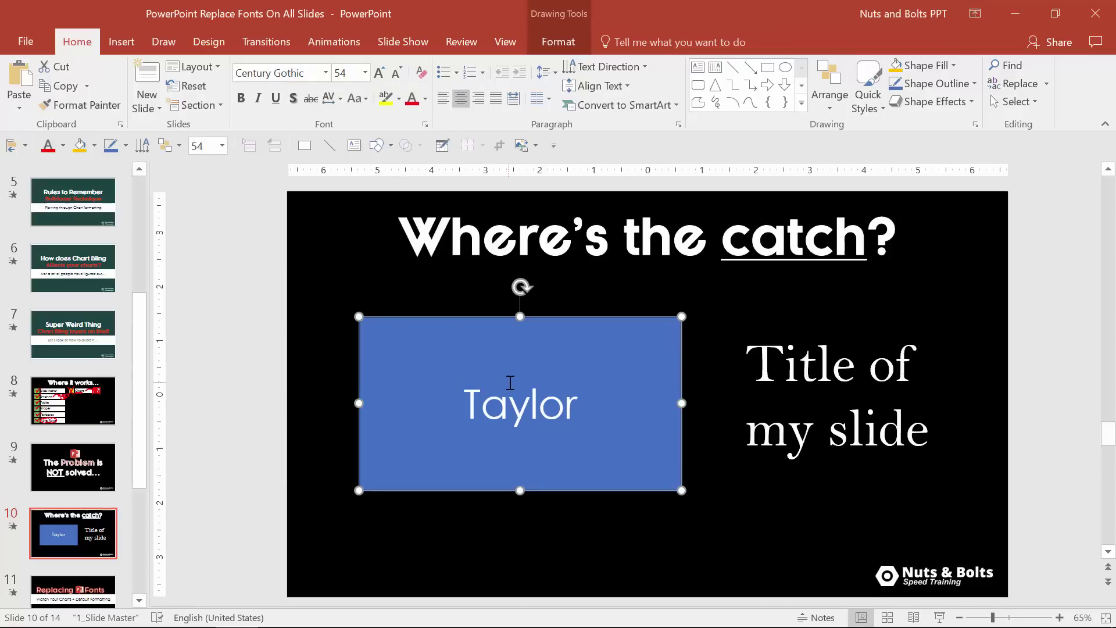
pyautogui.rightClick(495, 354)
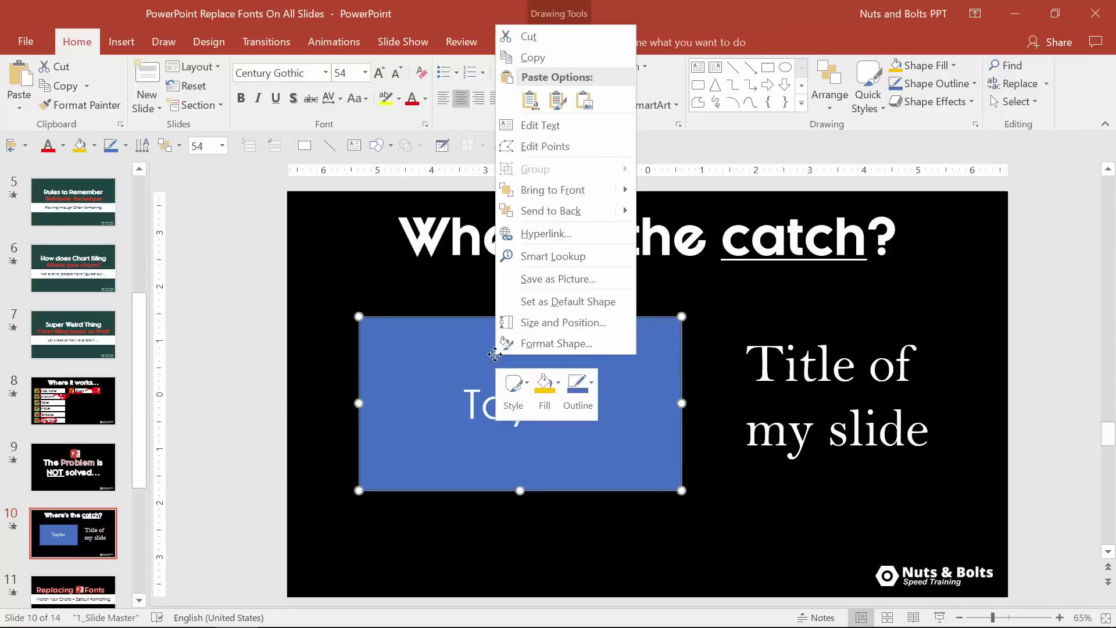
pyautogui.click(573, 305)
# - Draw a new rectangle at the upper left reading 'Taylor' and select it with the original
pyautogui.click(304, 146)
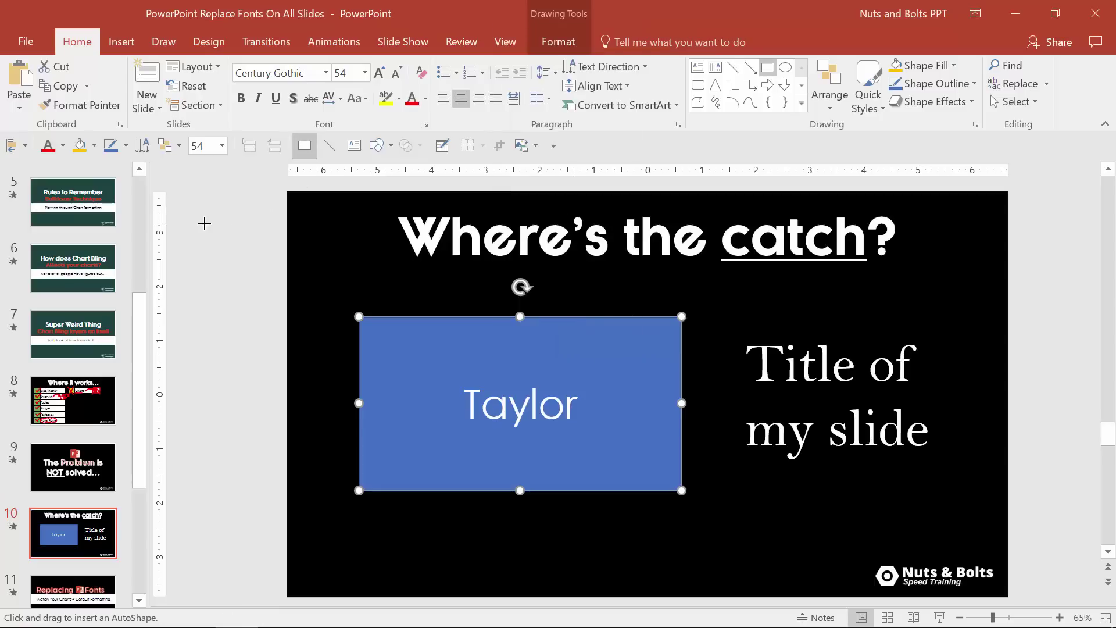
pyautogui.moveTo(203, 223); pyautogui.dragTo(459, 375)
pyautogui.write('Taylor')
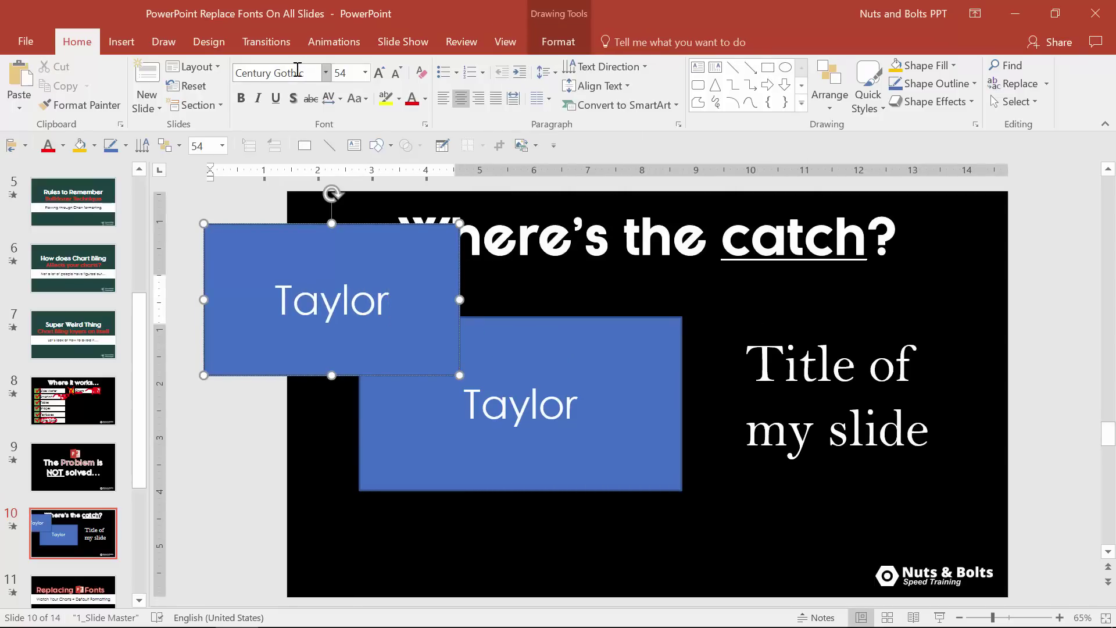
pyautogui.click(516, 351)
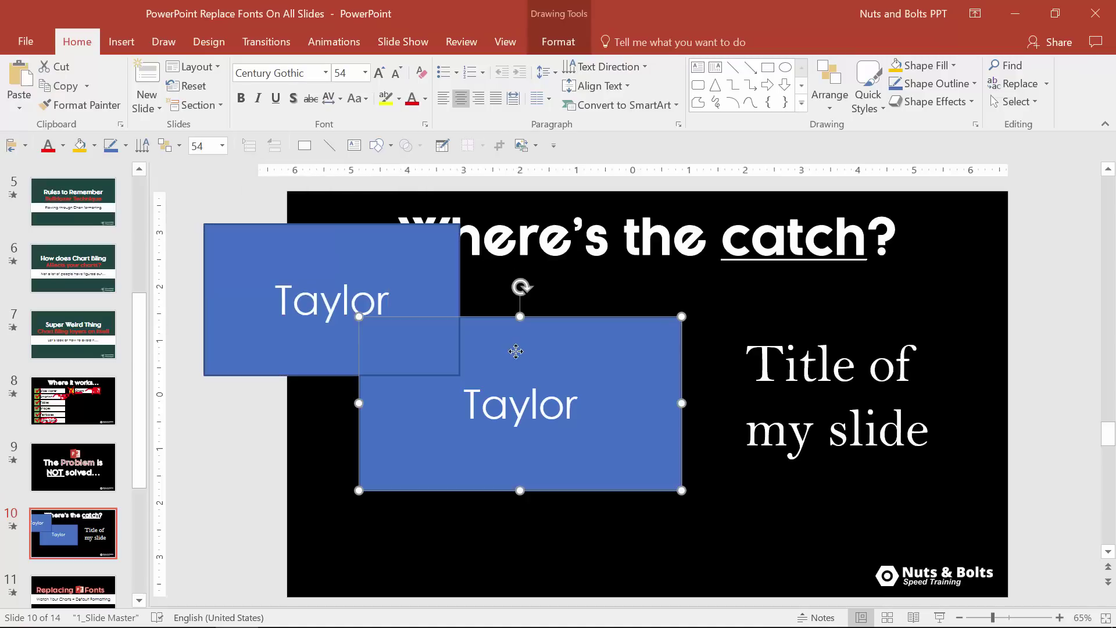
pyautogui.keyDown('shift'); pyautogui.click(361, 267); pyautogui.keyUp('shift')
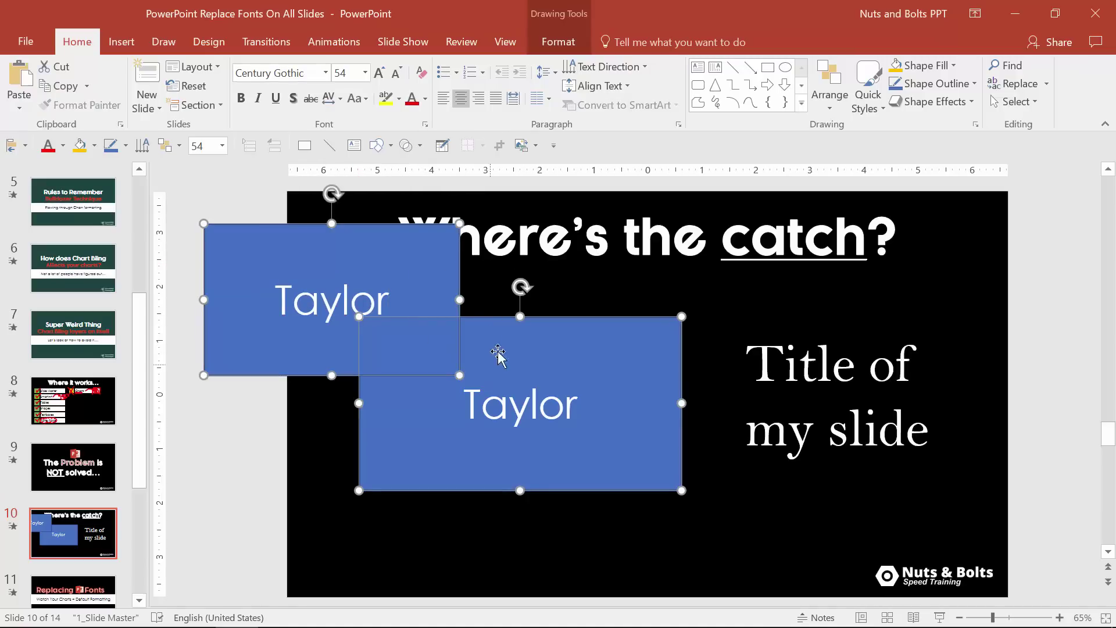
# - Compare fonts and set the 'Title of my slide' text box to Century Gothic
pyautogui.click(791, 367)
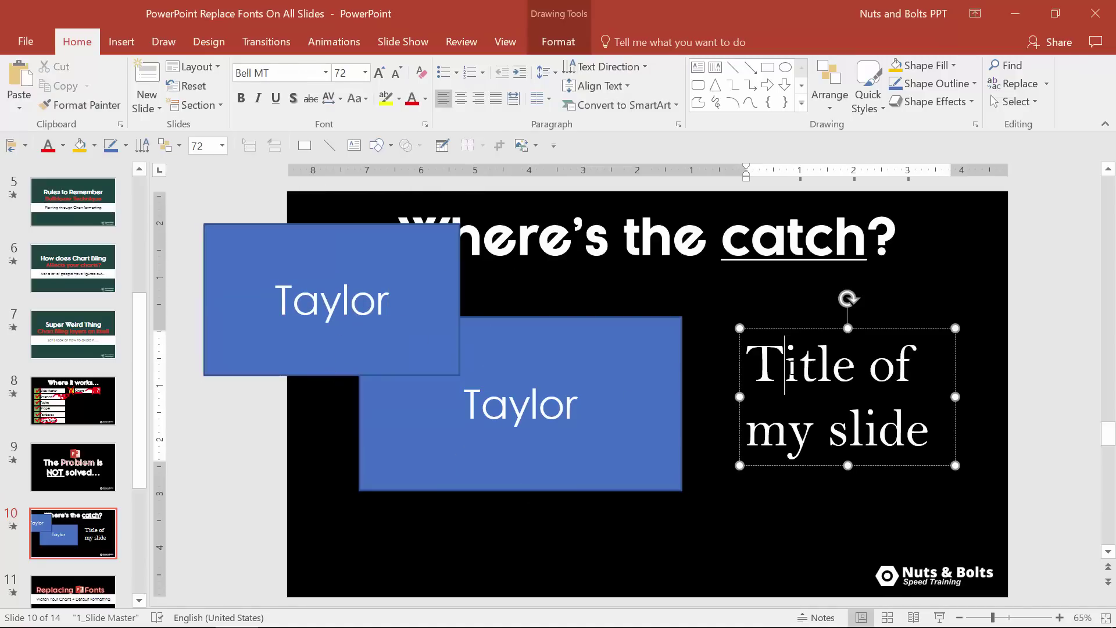
pyautogui.click(788, 329)
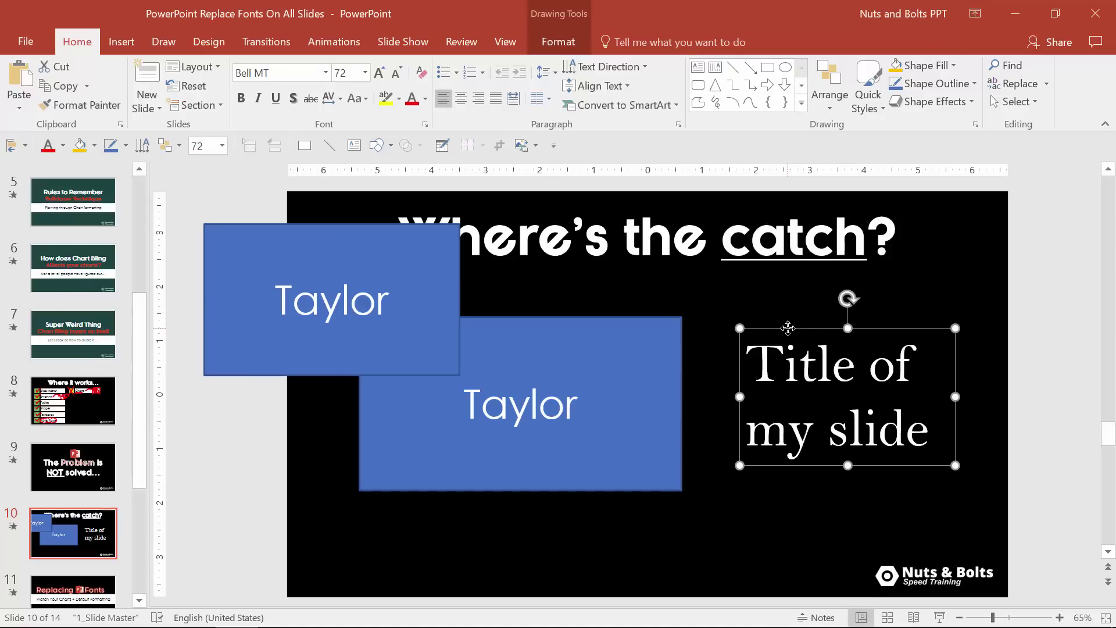
pyautogui.click(375, 279)
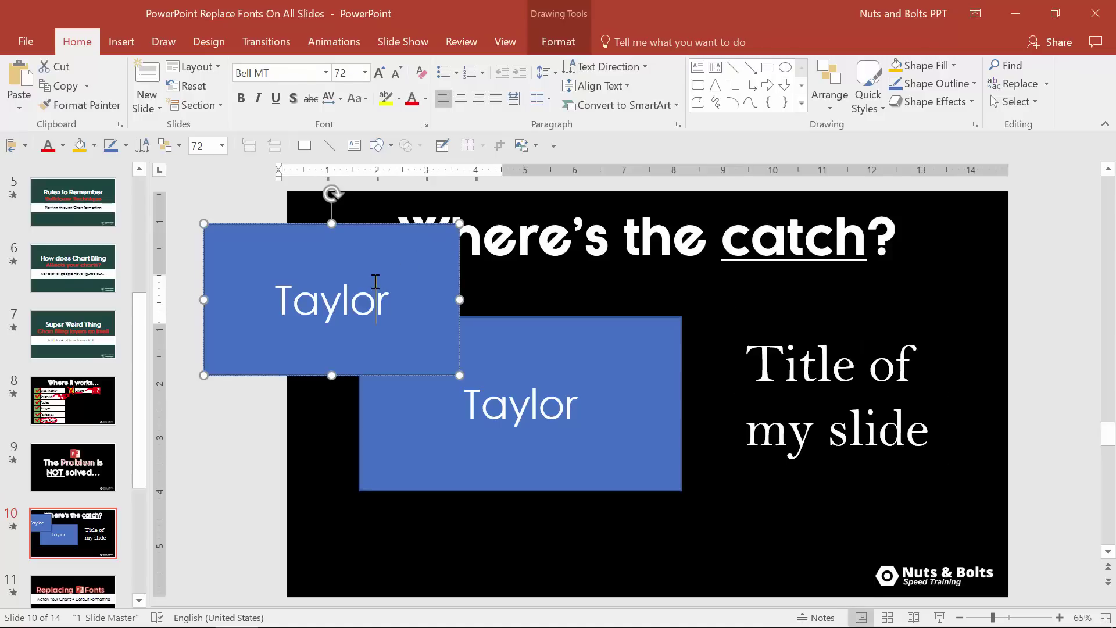
pyautogui.click(832, 363)
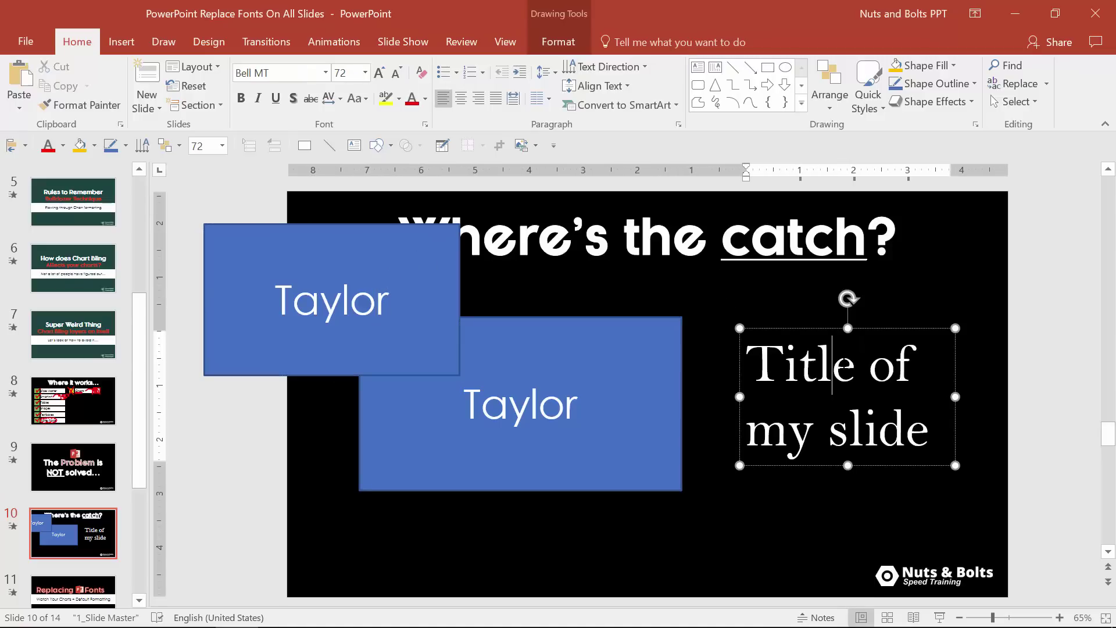
pyautogui.click(783, 331)
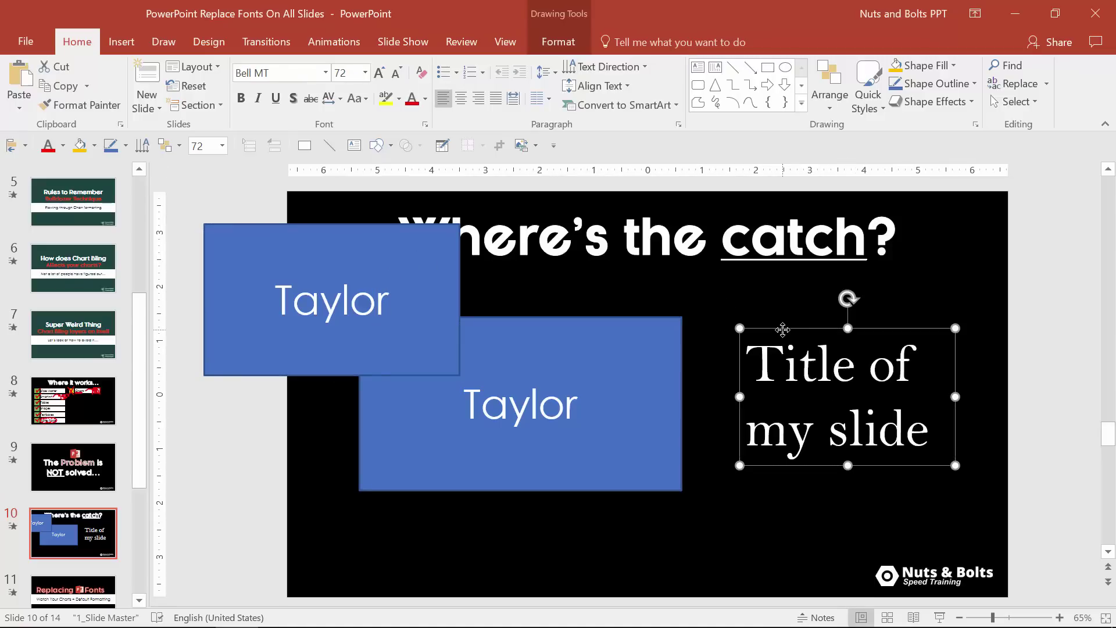
pyautogui.click(277, 72)
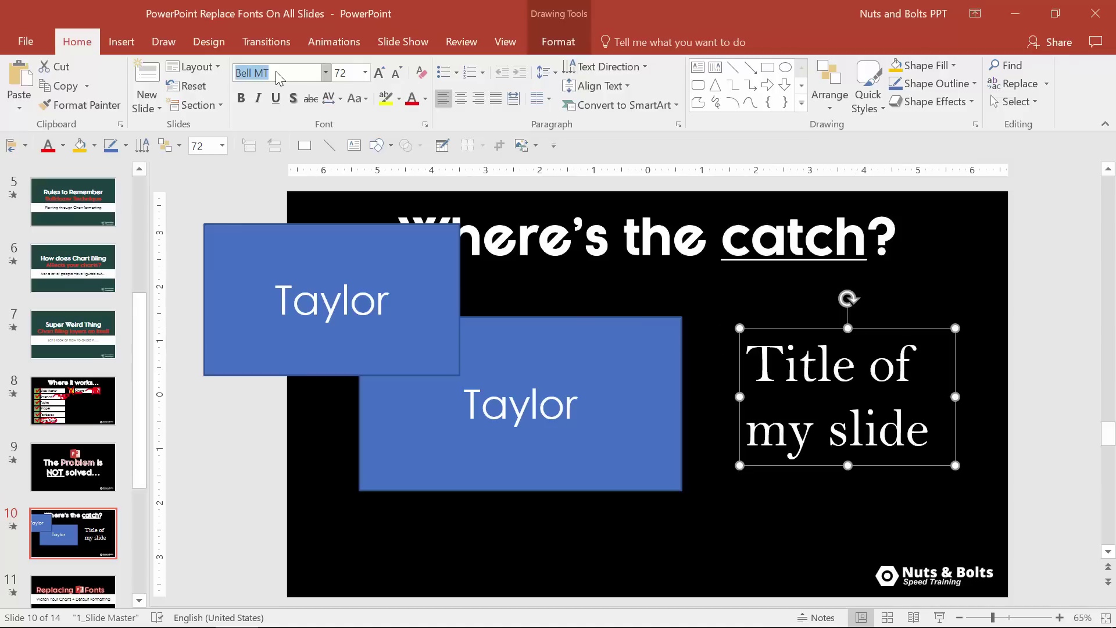
pyautogui.press('Return')
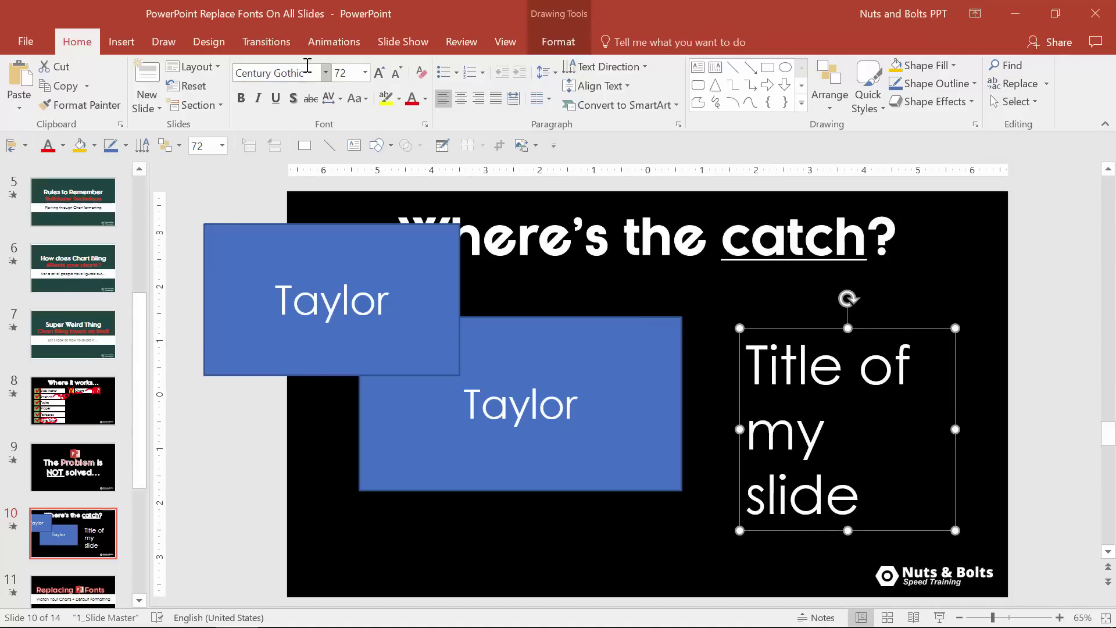
# - Colour the title box red, set it as default text box, and delete the lower Taylor rectangle
pyautogui.moveTo(867, 331); pyautogui.dragTo(880, 301)
pyautogui.click(411, 98)
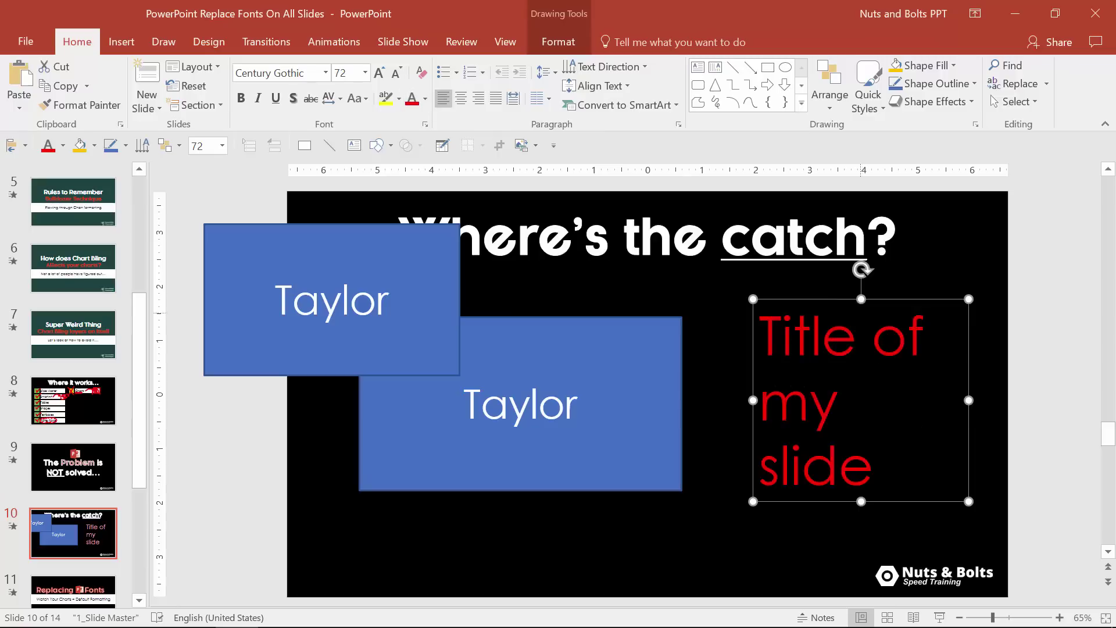
pyautogui.rightClick(816, 299)
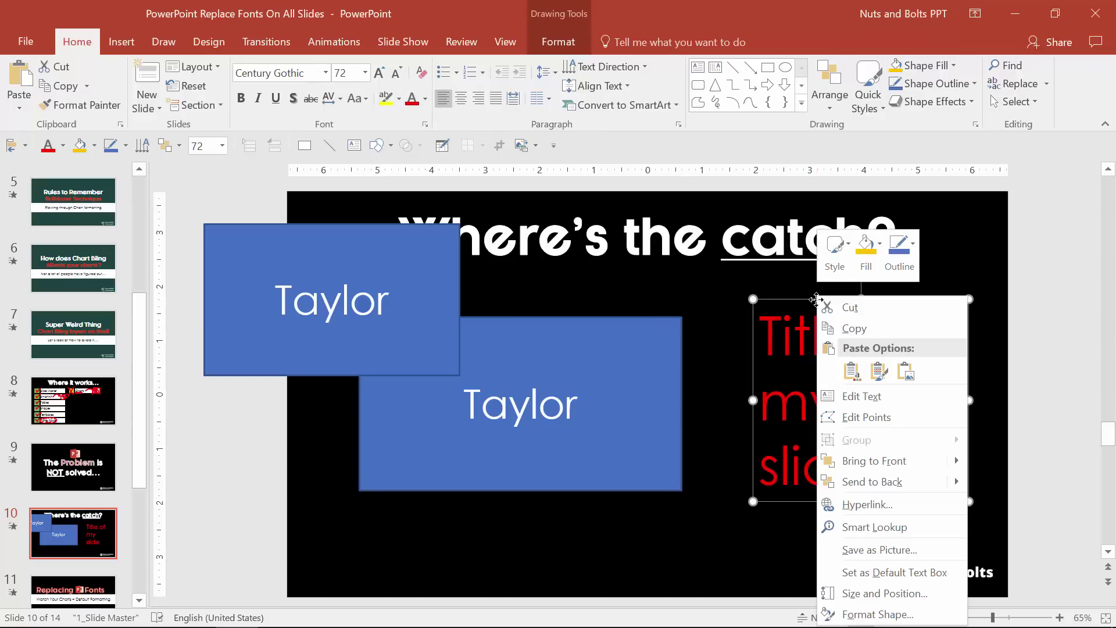
pyautogui.click(903, 573)
pyautogui.click(607, 482)
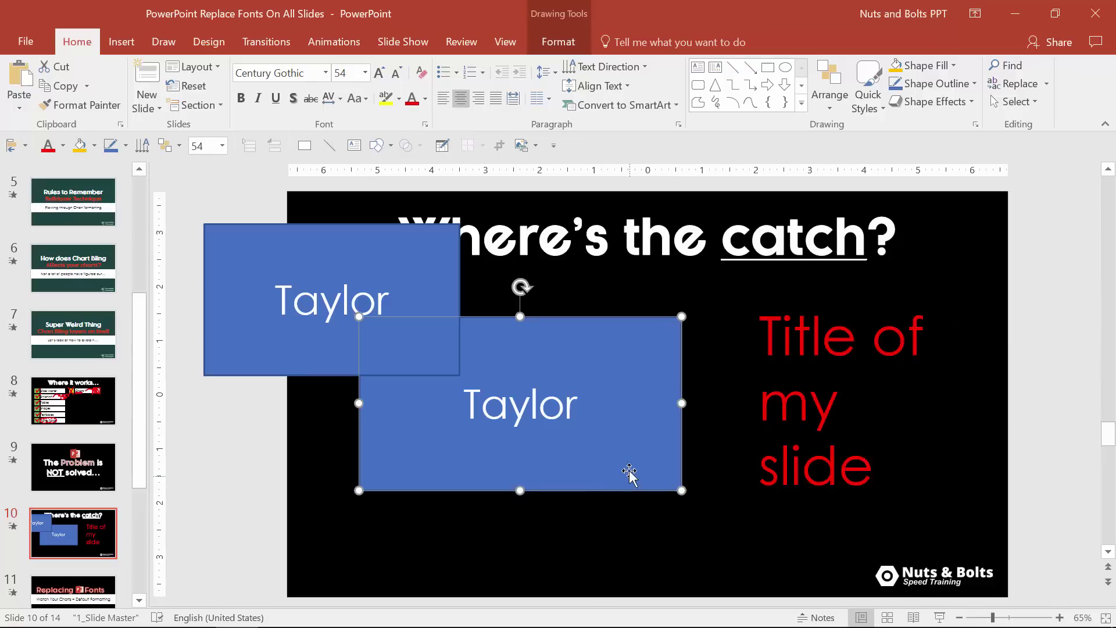
pyautogui.press('Delete')
# - Draw a text box below the rectangle reading 'Taylor', which takes the red Century Gothic default
pyautogui.click(354, 145)
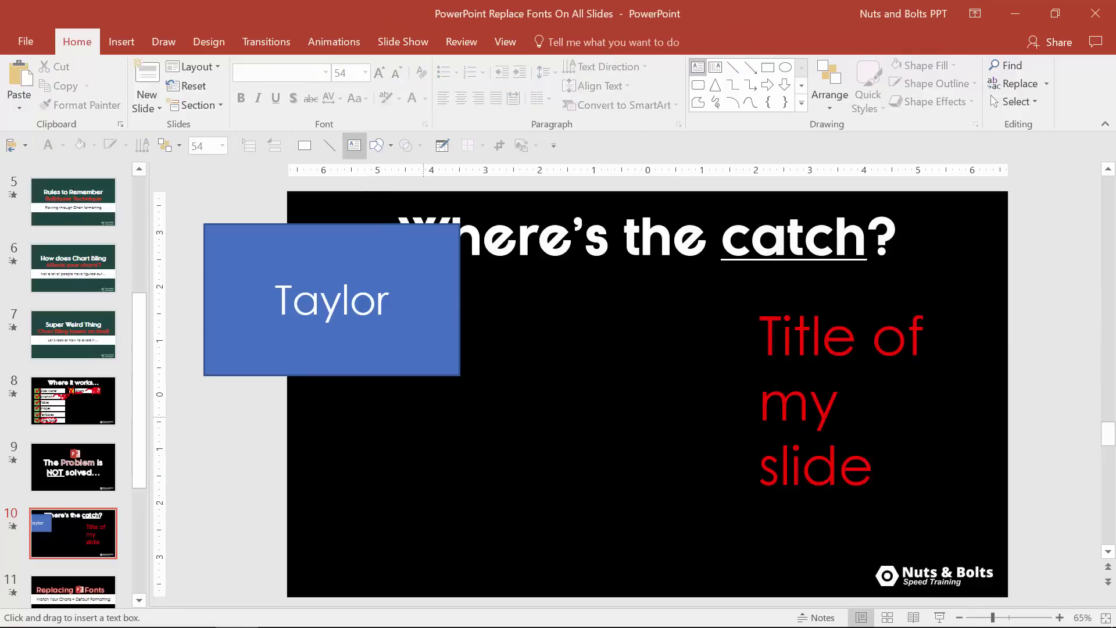
pyautogui.moveTo(423, 416); pyautogui.dragTo(669, 488)
pyautogui.write('Tya')
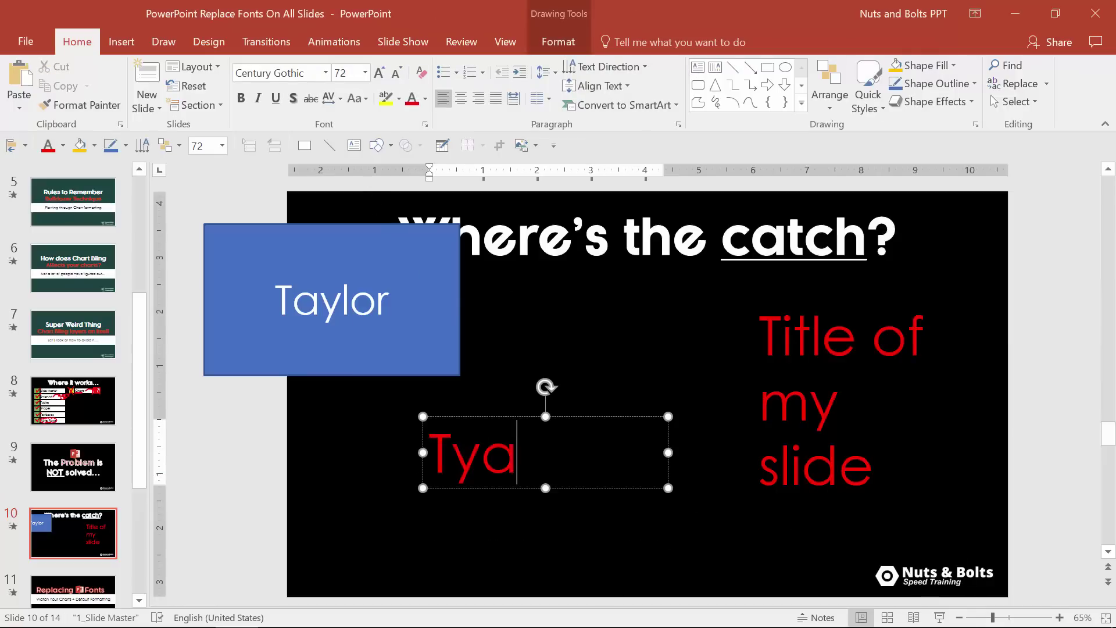
pyautogui.press('BackSpace')
pyautogui.press('BackSpace')
pyautogui.write('aylor')
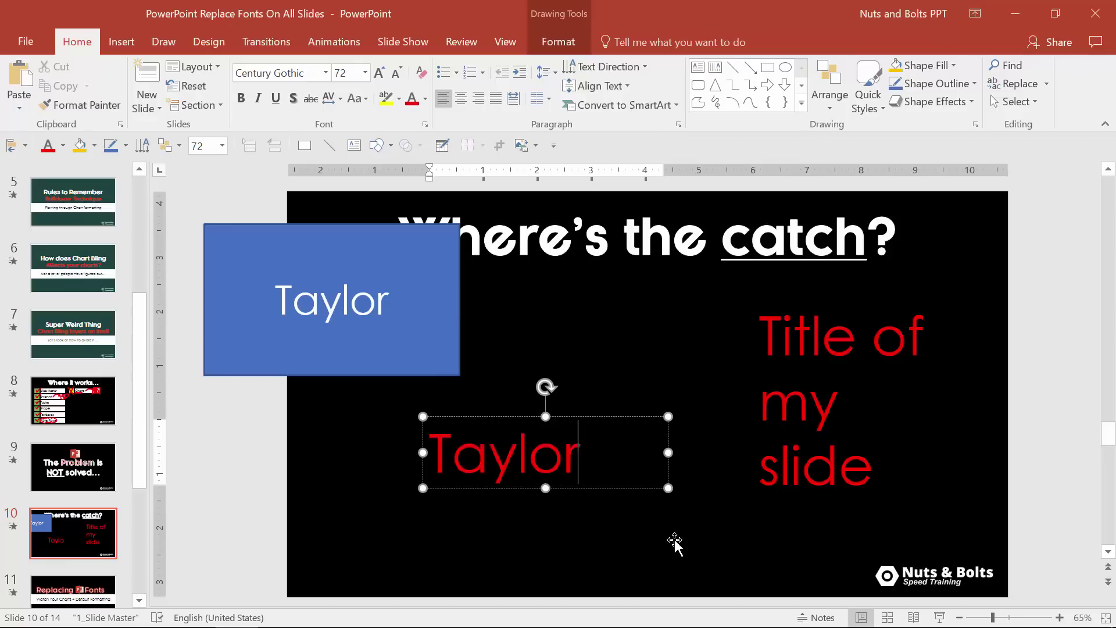
pyautogui.click(616, 488)
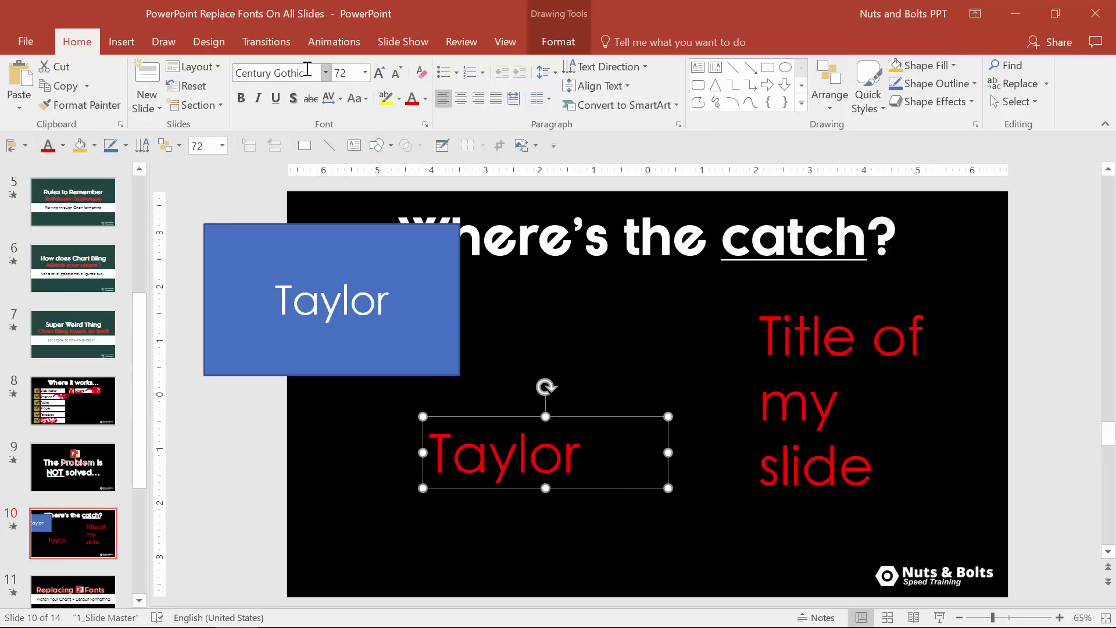
pyautogui.click(1066, 452)
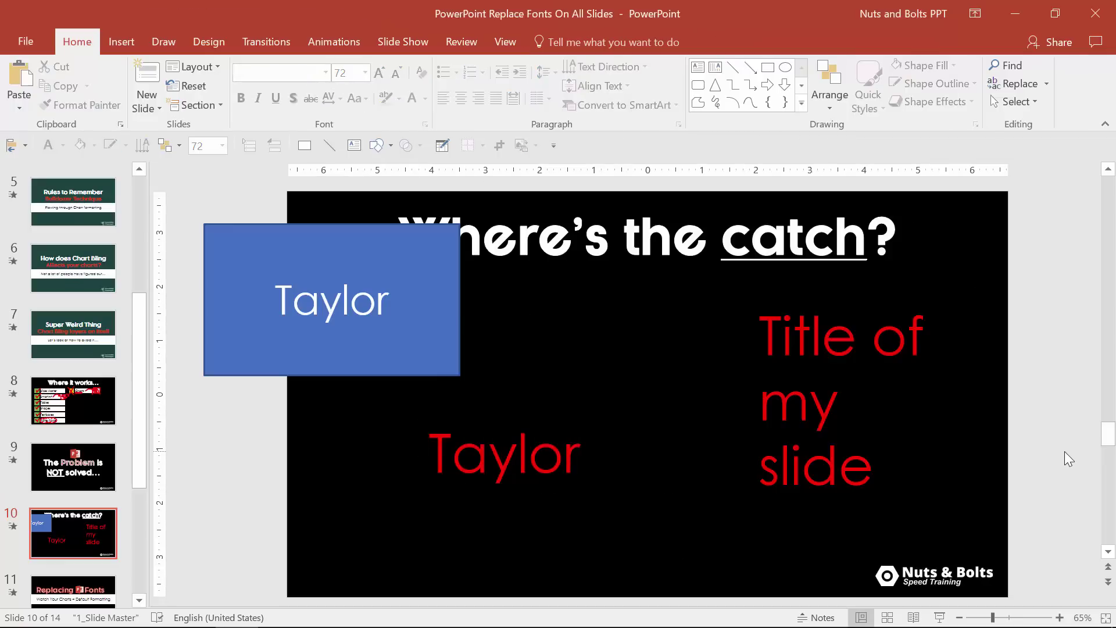